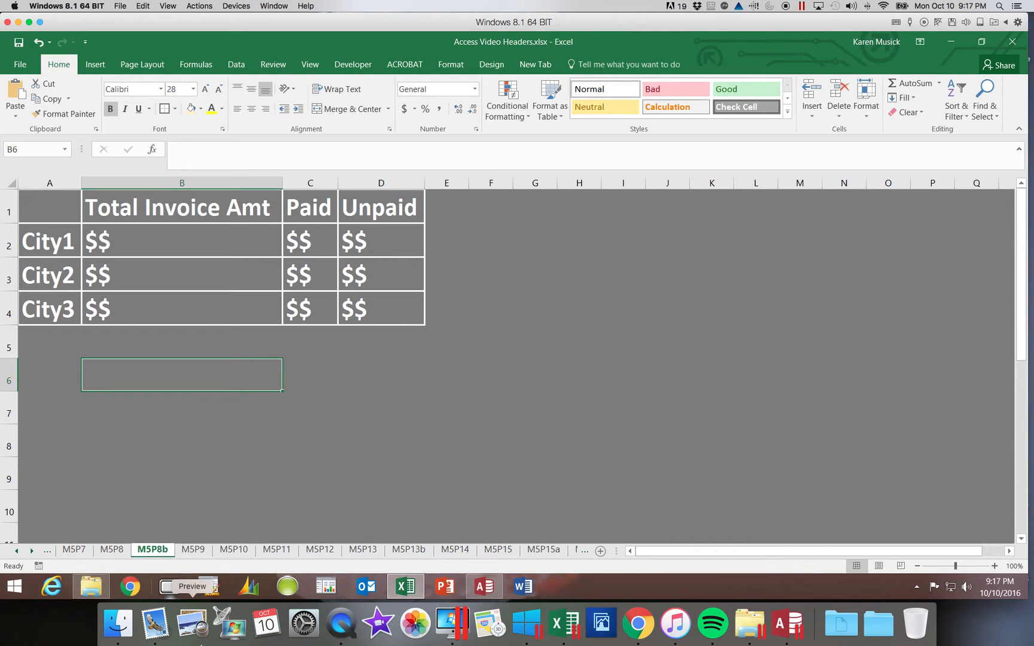
# Switch to the CareCenter database in Access and start the Crosstab Query Wizard for a new query.
pyautogui.click(482, 590)
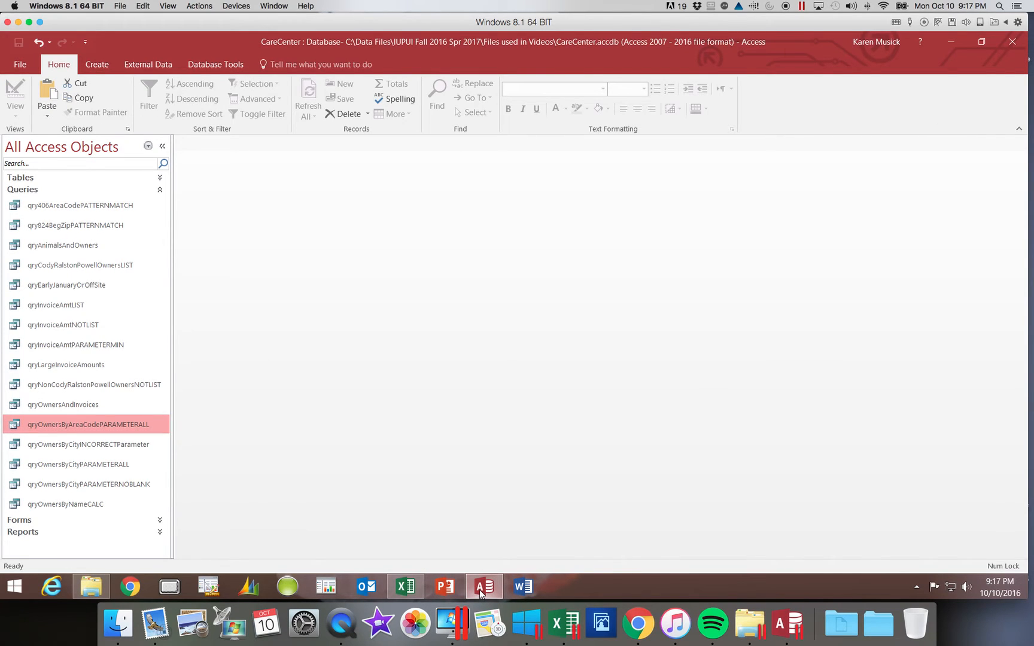
pyautogui.moveTo(423, 590)
pyautogui.click(97, 66)
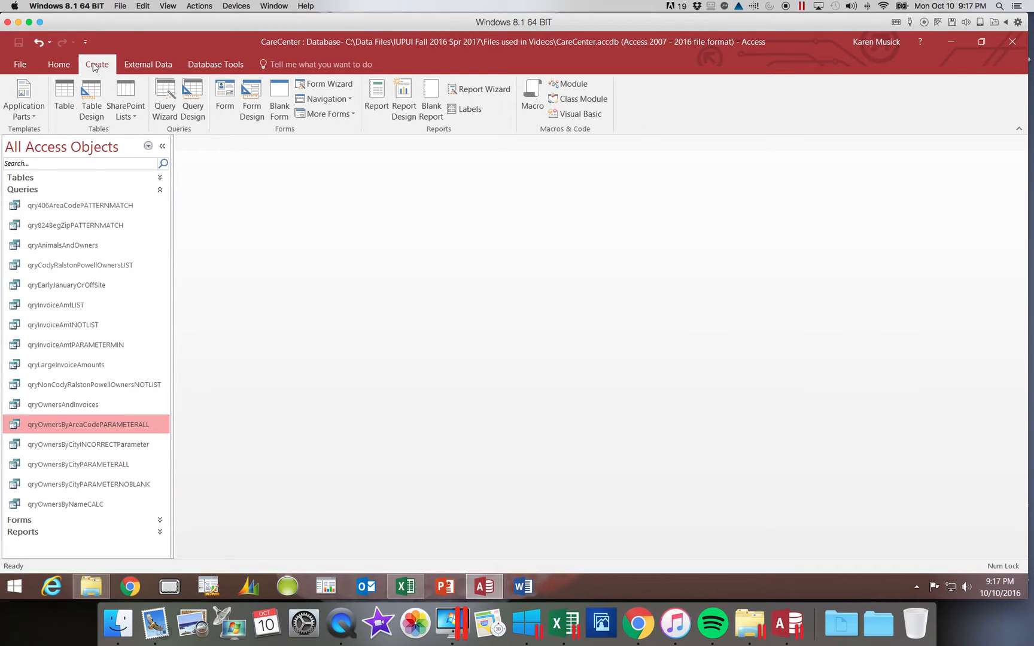
pyautogui.click(166, 114)
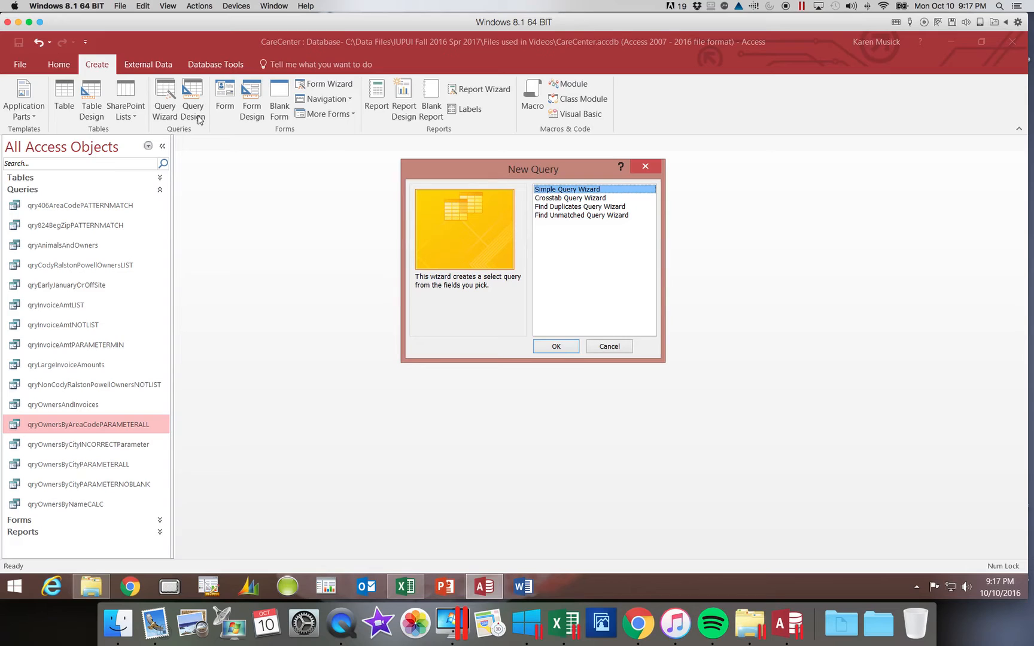
pyautogui.click(557, 200)
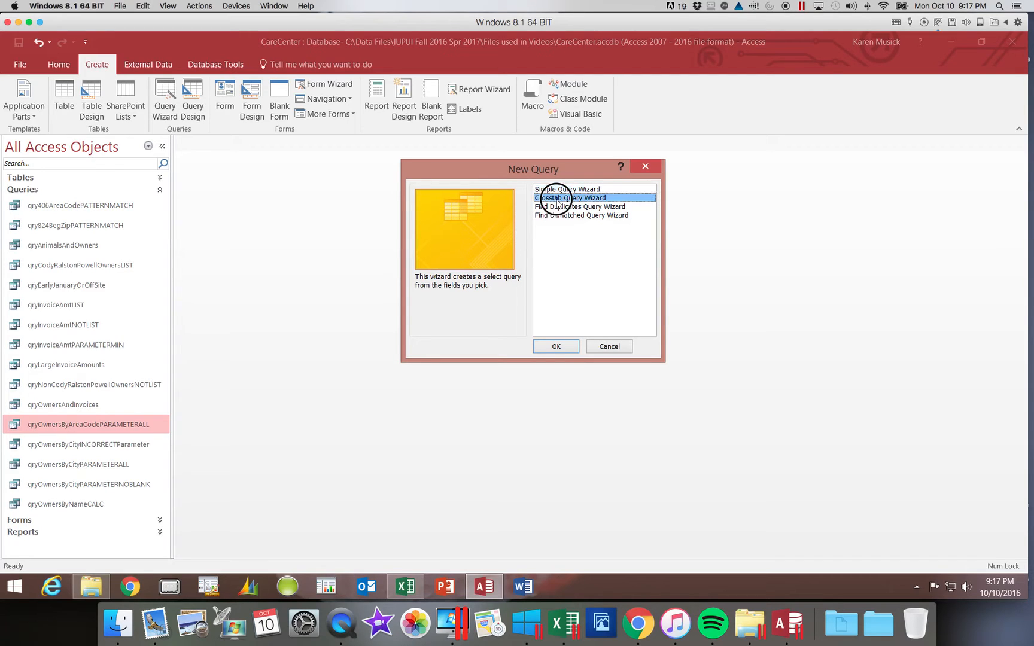
pyautogui.click(556, 347)
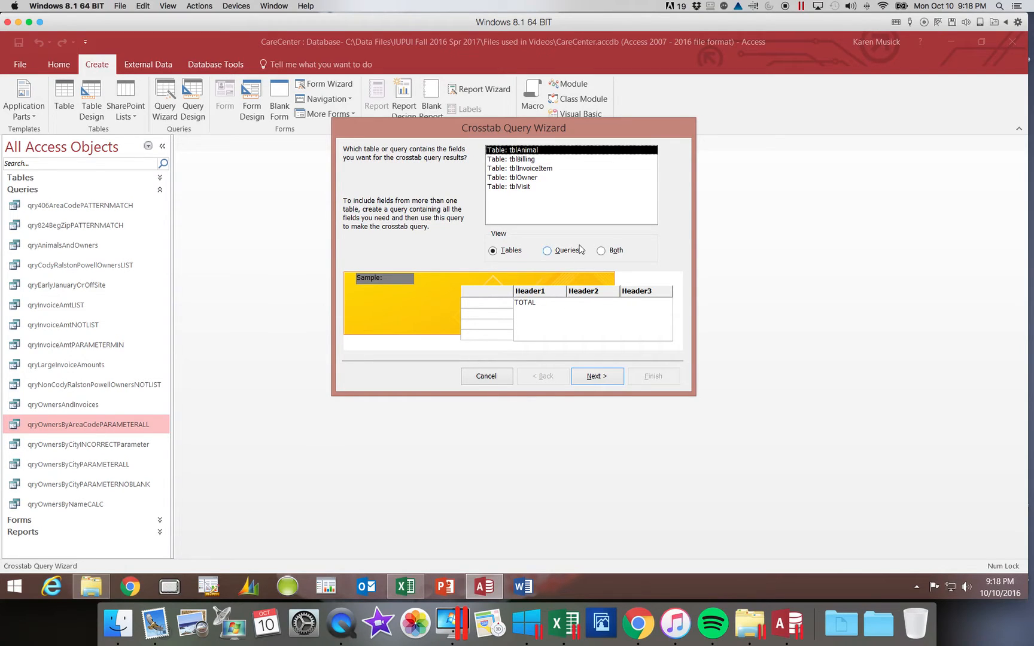
# Base the crosstab on the existing query qryOwnersAndInvoices.
pyautogui.click(548, 251)
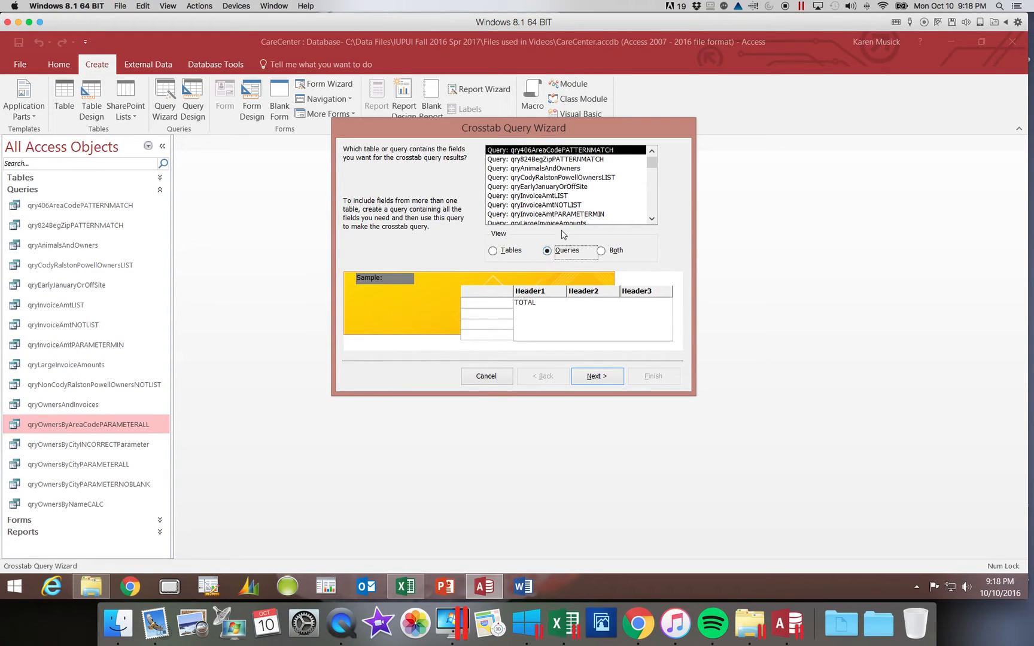
pyautogui.click(651, 219)
pyautogui.click(651, 219)
pyautogui.click(652, 219)
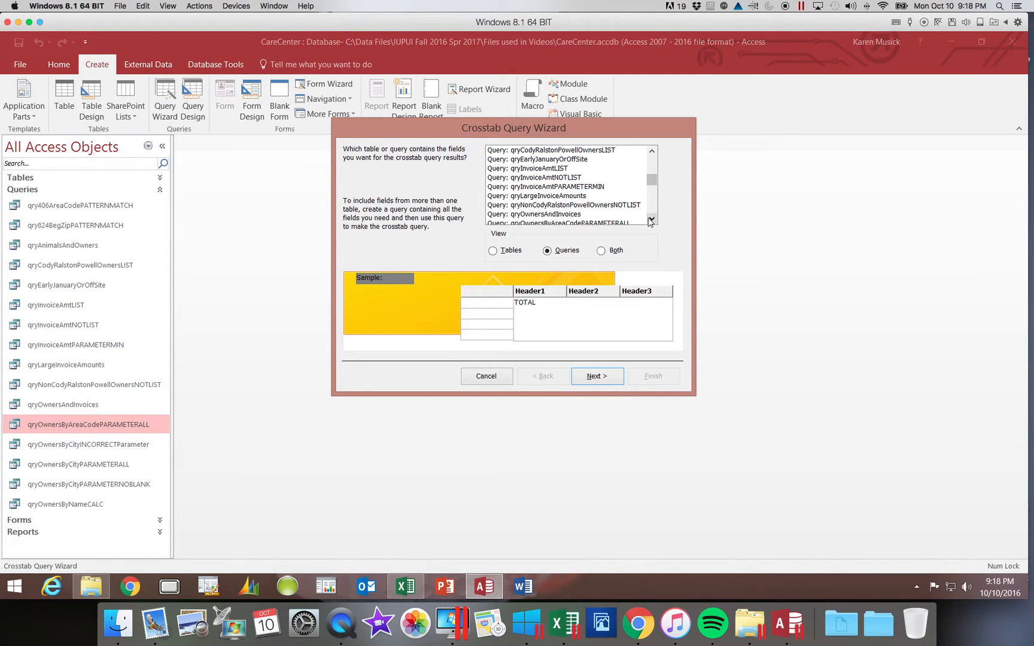
pyautogui.click(569, 214)
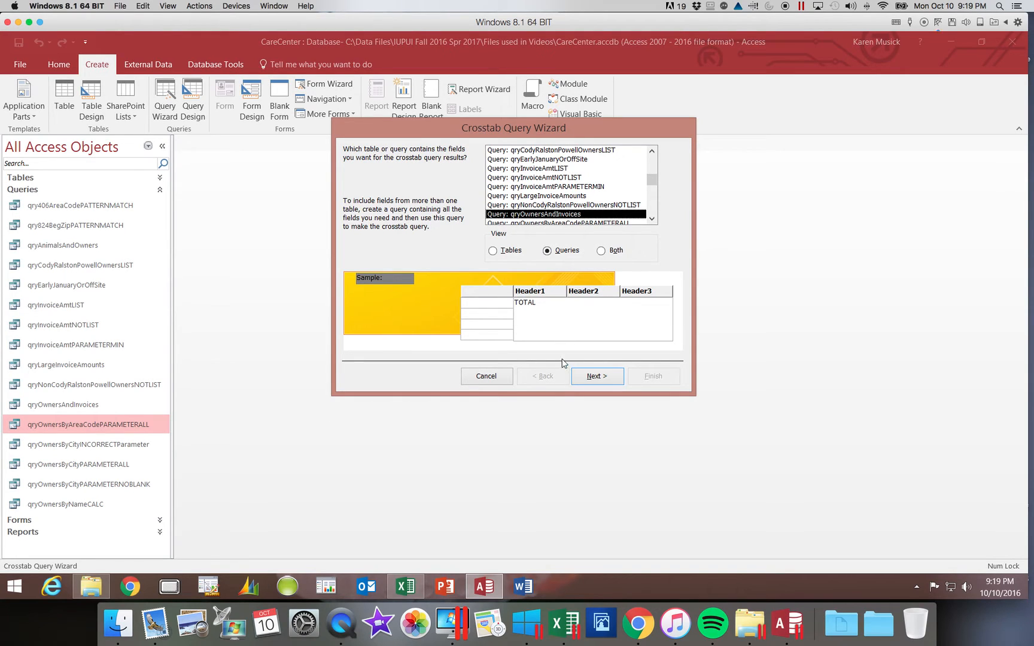
pyautogui.click(597, 377)
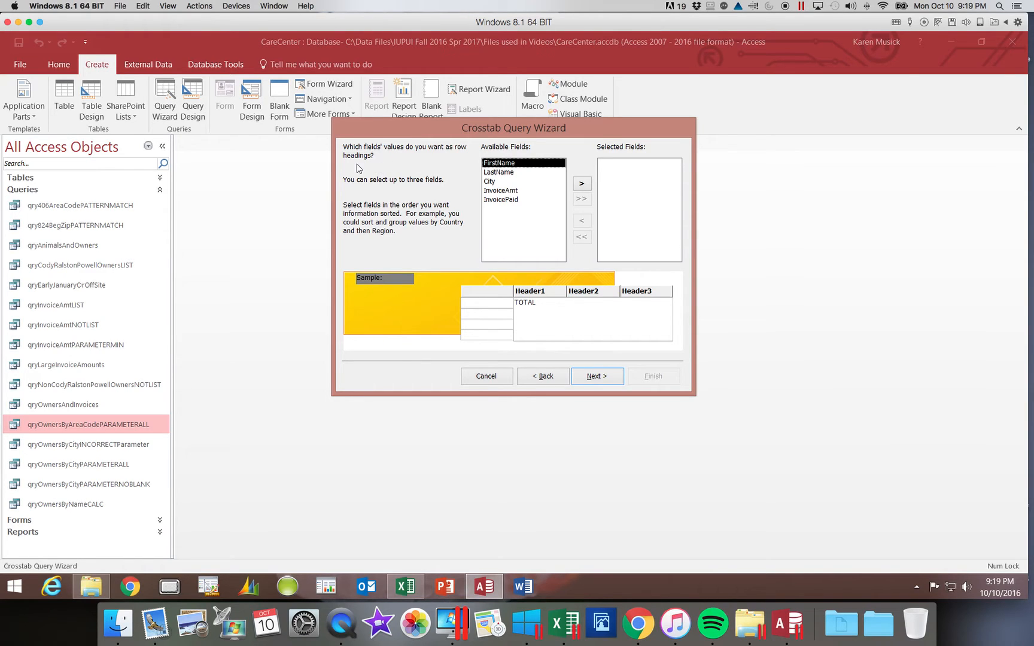
# Use City for the crosstab's row headings and InvoicePaid for its column headings.
pyautogui.click(494, 183)
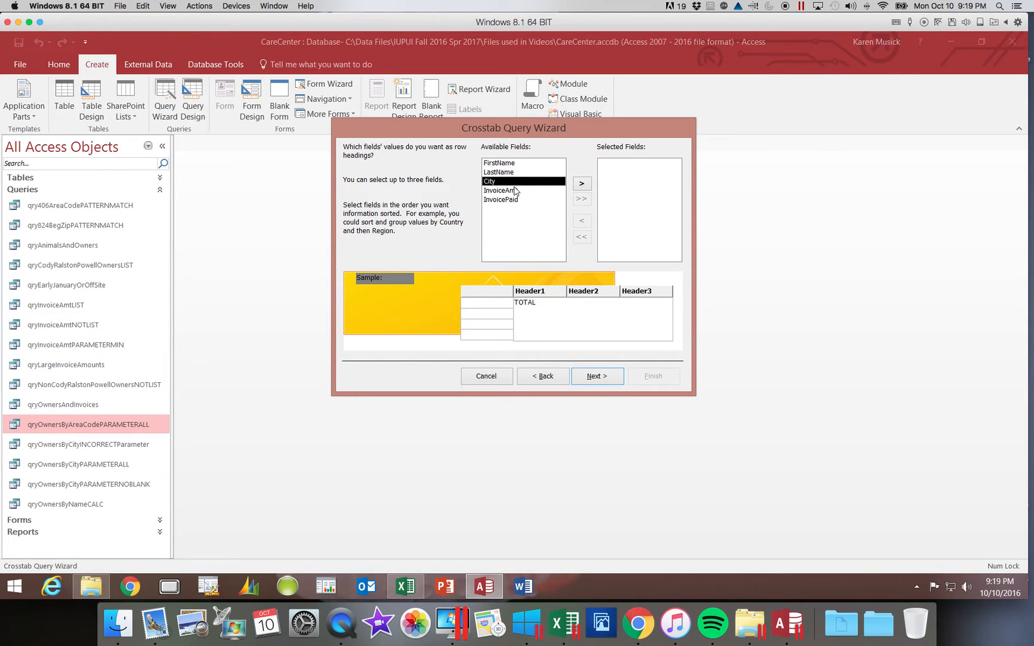
pyautogui.click(583, 184)
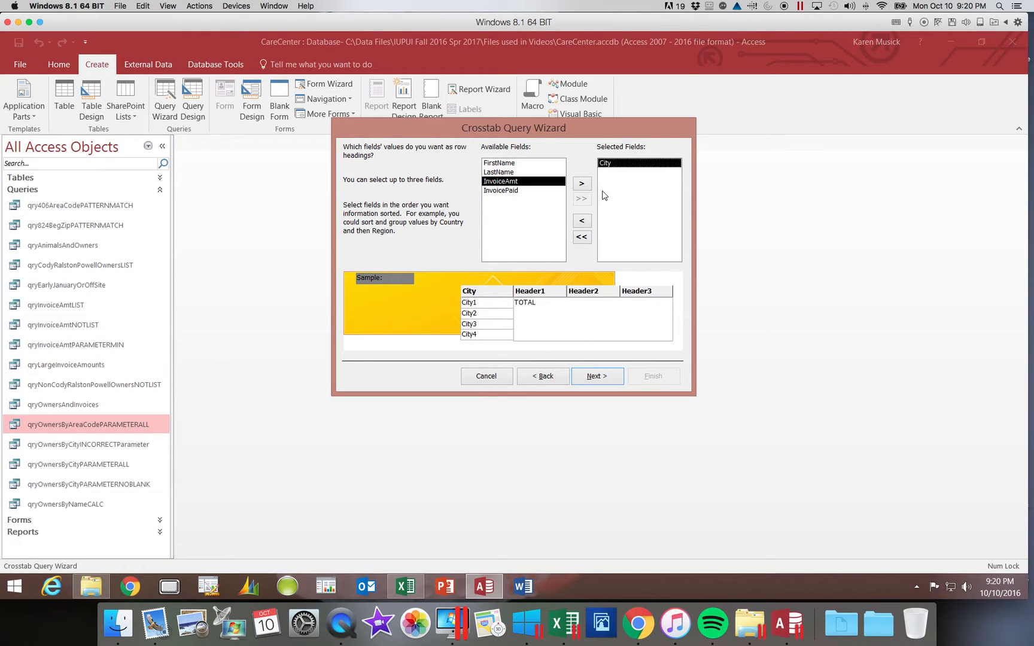
pyautogui.click(604, 378)
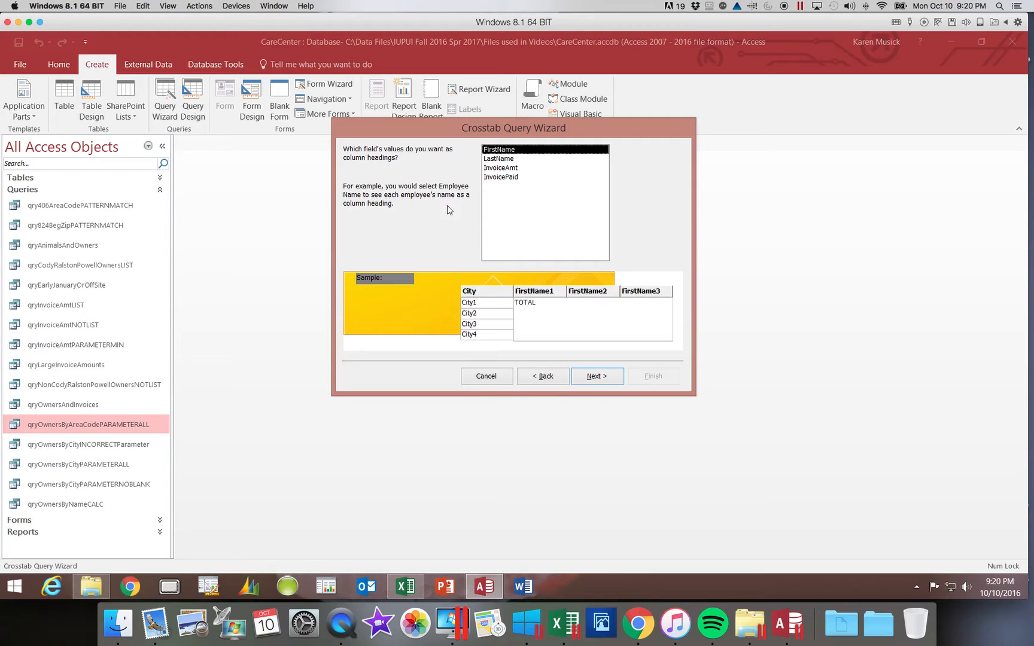
pyautogui.click(494, 177)
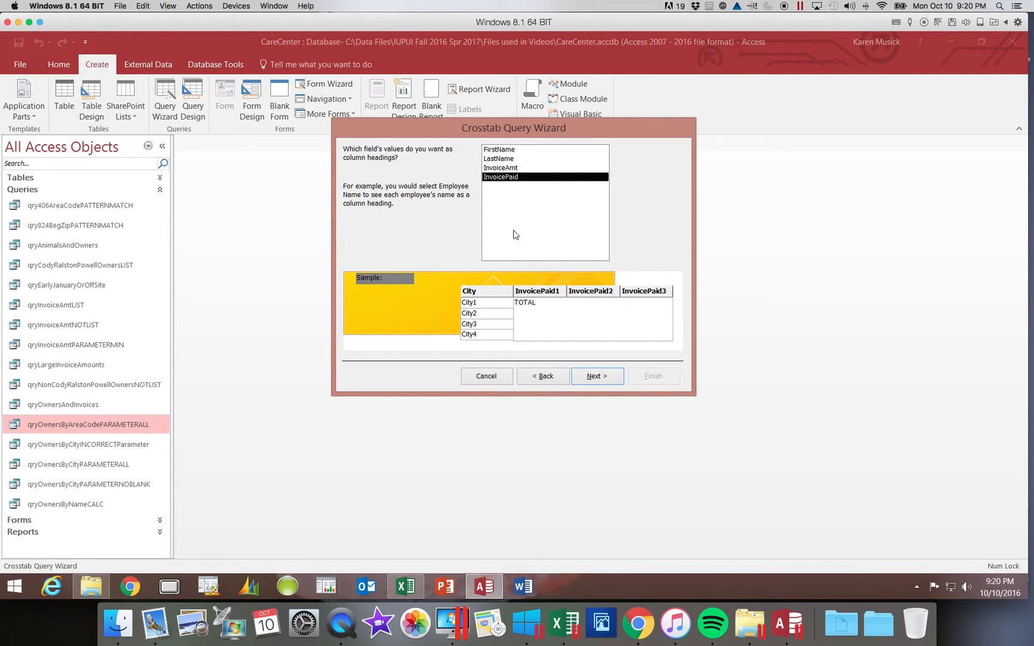
pyautogui.click(598, 377)
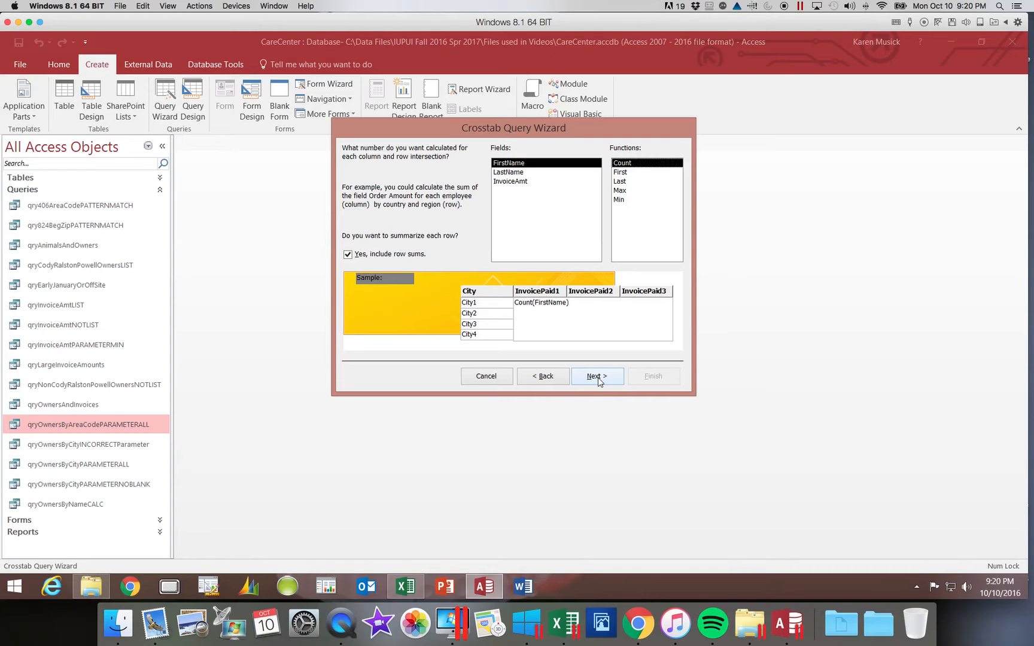
# Calculate the Sum of InvoiceAmt at each row and column intersection, keeping the row sums included.
pyautogui.click(520, 183)
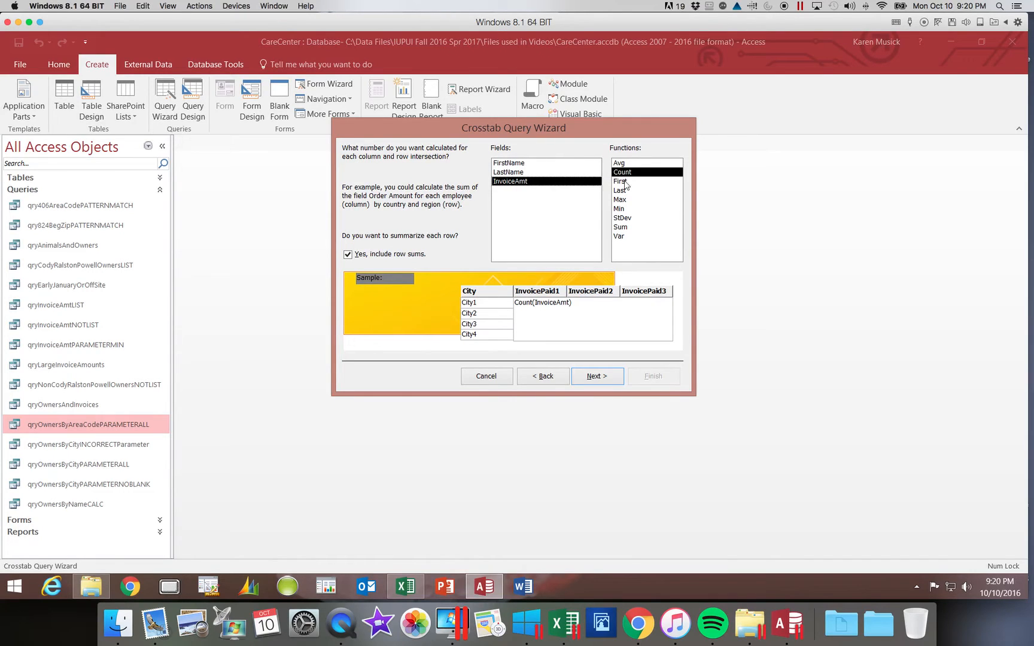
pyautogui.click(623, 227)
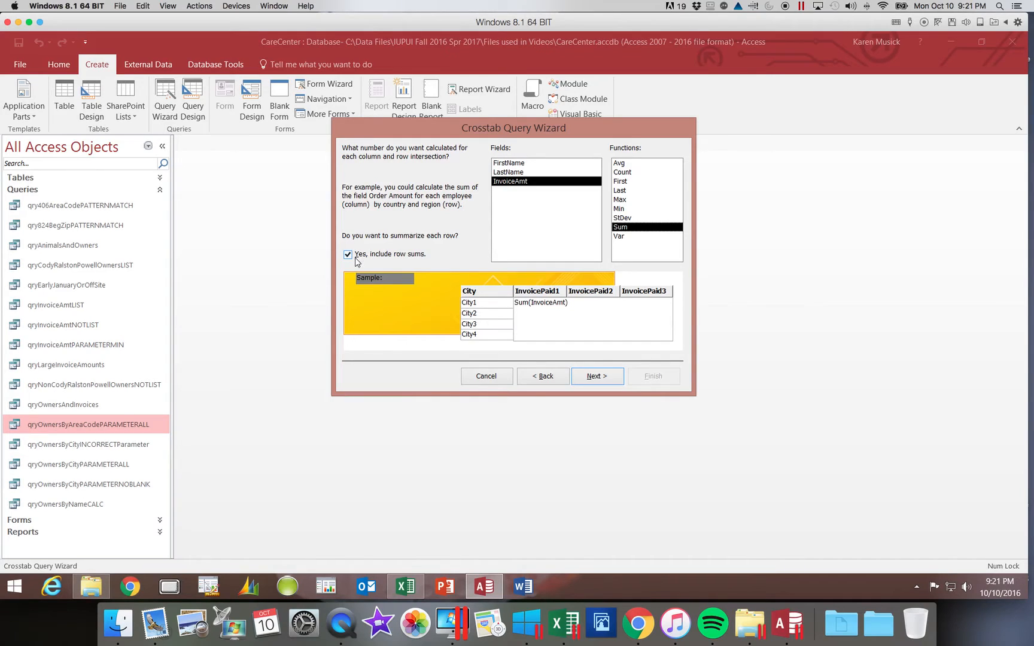
pyautogui.click(593, 377)
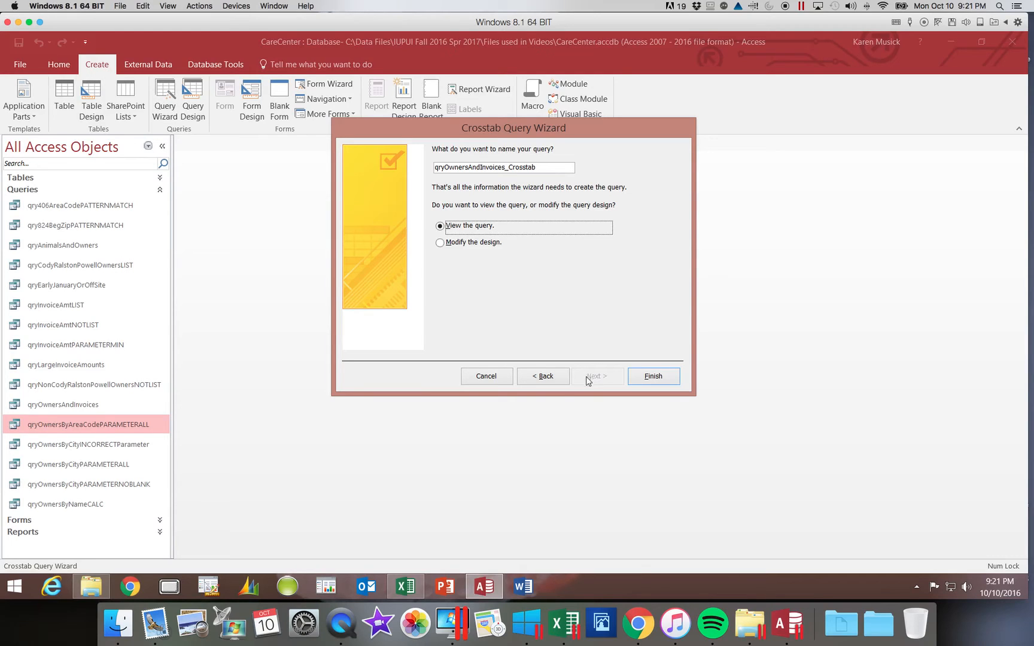
# Name the query qryOwnersAndInvoicesCrosstab and finish the wizard with the option to view the query.
pyautogui.click(510, 168)
pyautogui.press('BackSpace')
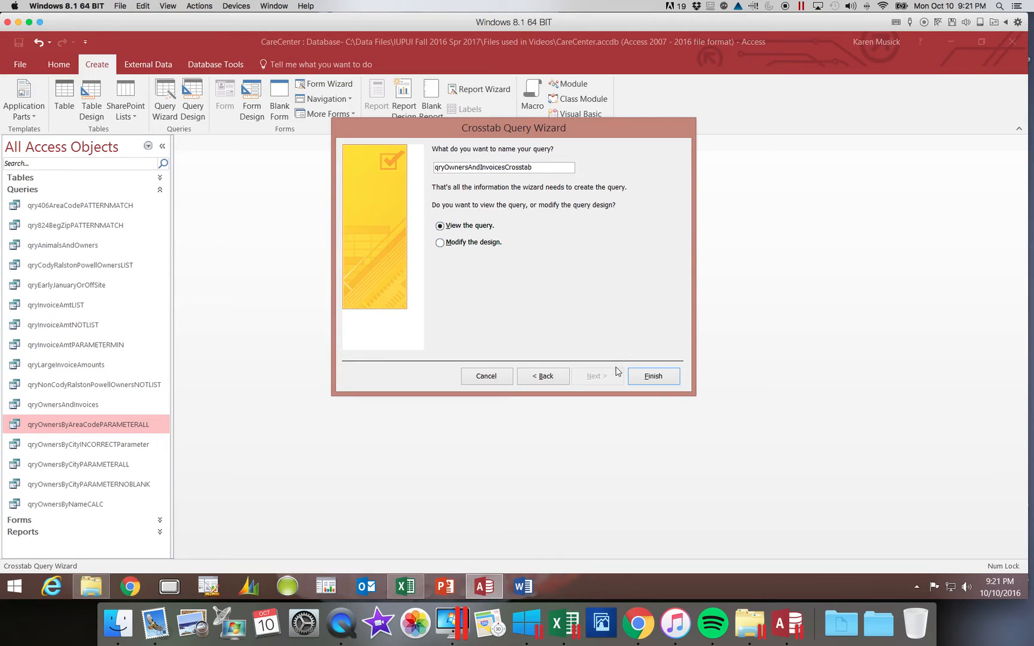
pyautogui.click(654, 377)
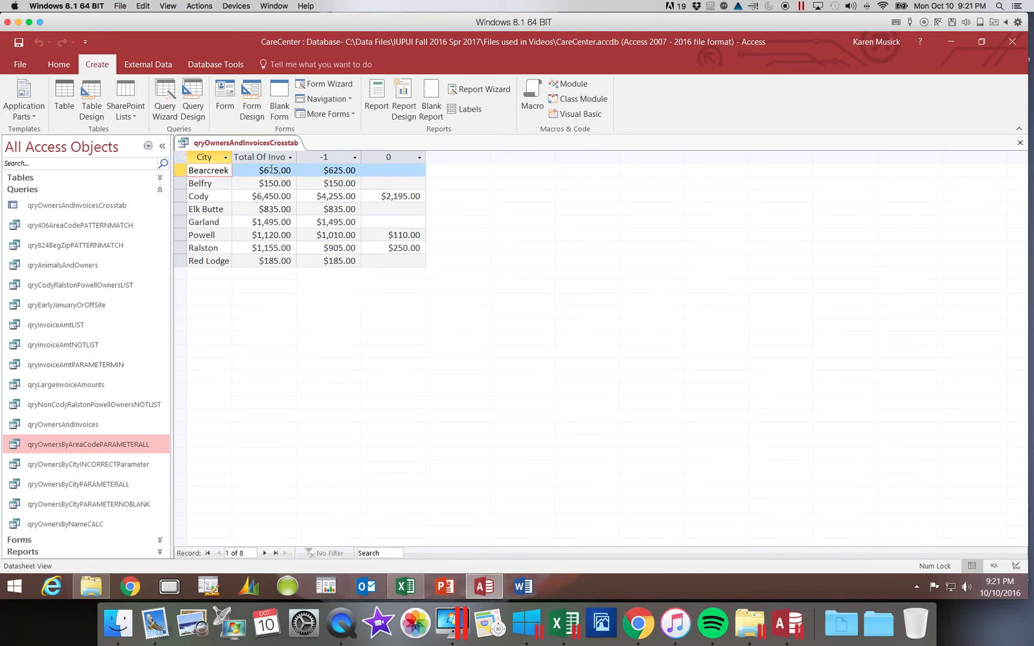
# Fit the Total Of InvoiceAmt column to its contents and widen the City column slightly in the datasheet.
pyautogui.doubleClick(296, 157)
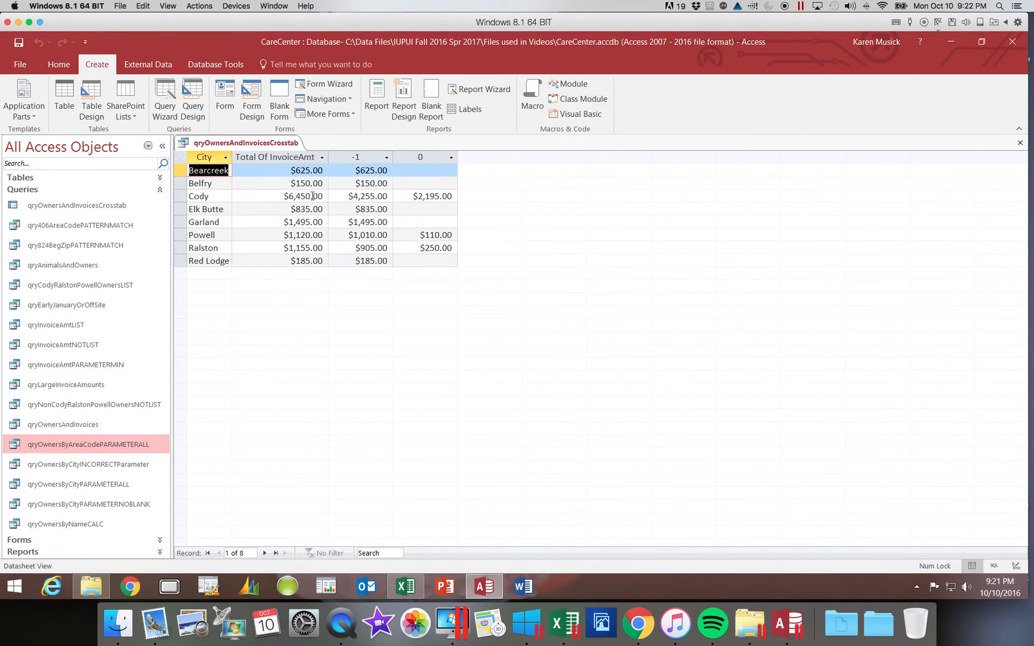
pyautogui.moveTo(233, 158); pyautogui.dragTo(240, 158)
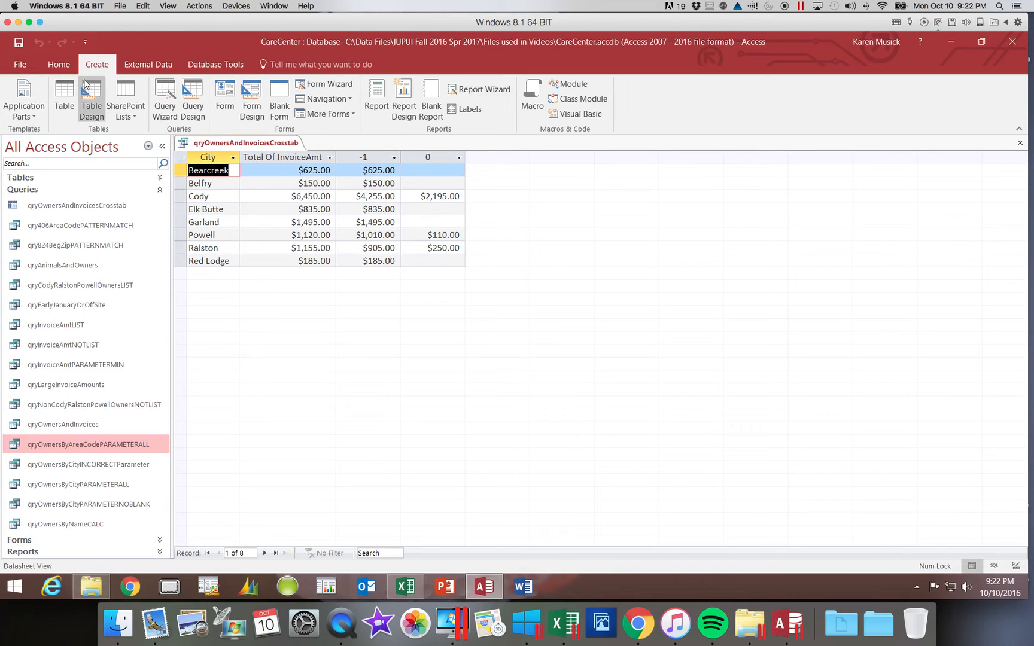
# Open the crosstab query in Design View and widen the fourth grid column to show its full field expression.
pyautogui.click(59, 66)
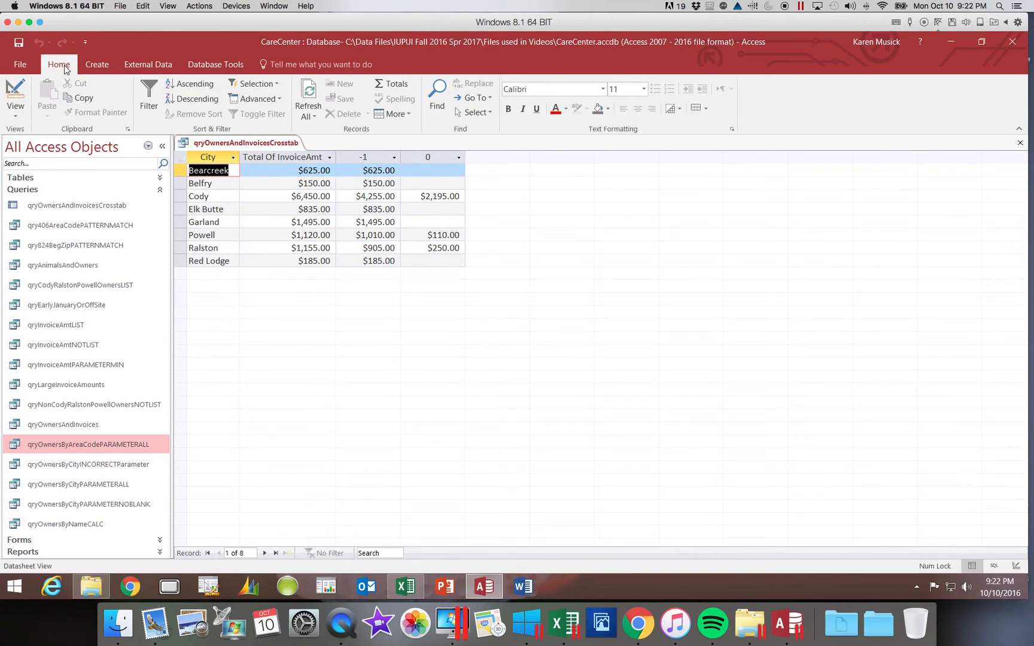
pyautogui.click(16, 116)
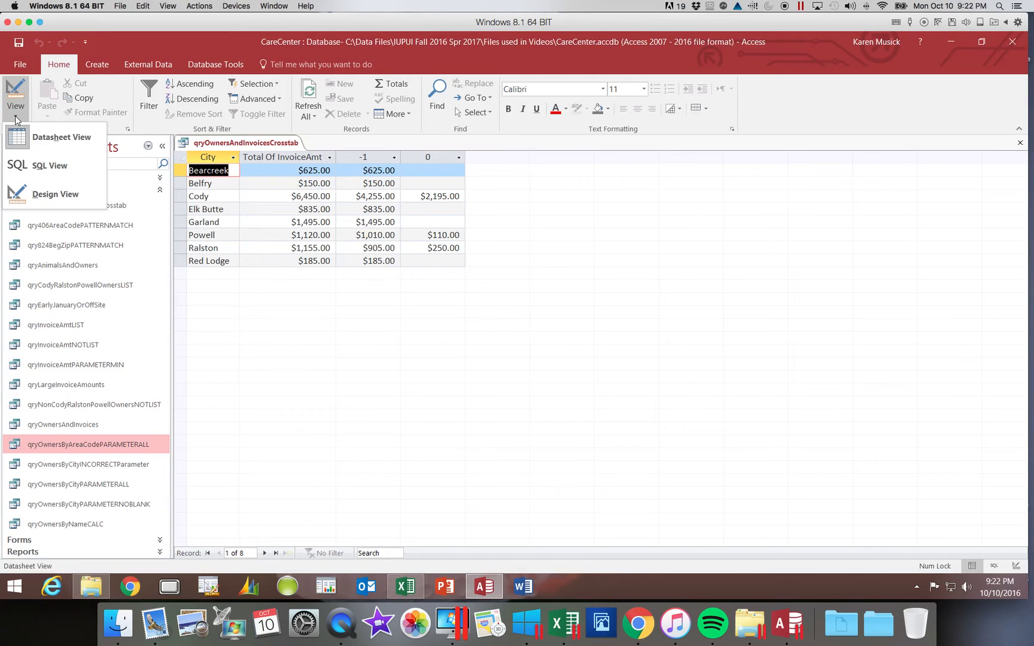
pyautogui.click(34, 193)
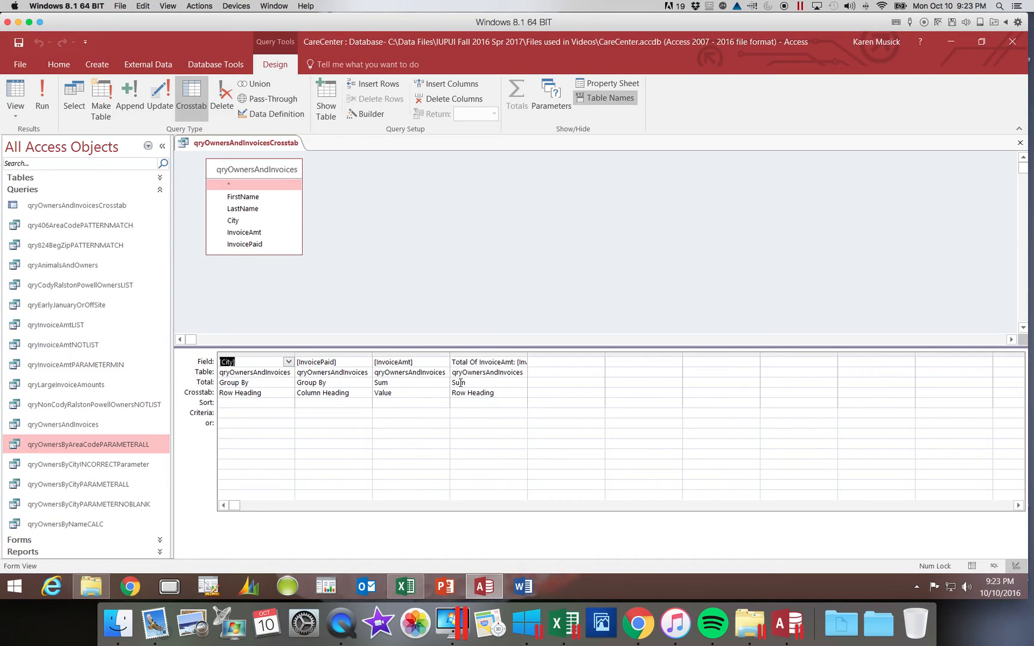
pyautogui.click(487, 372)
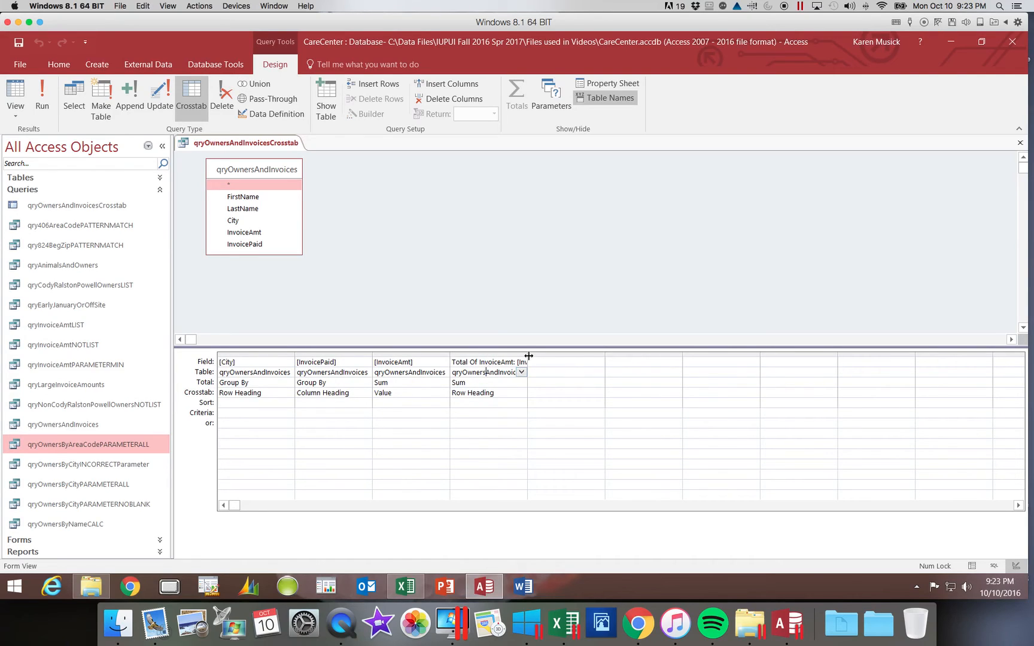
pyautogui.moveTo(528, 354); pyautogui.dragTo(617, 357)
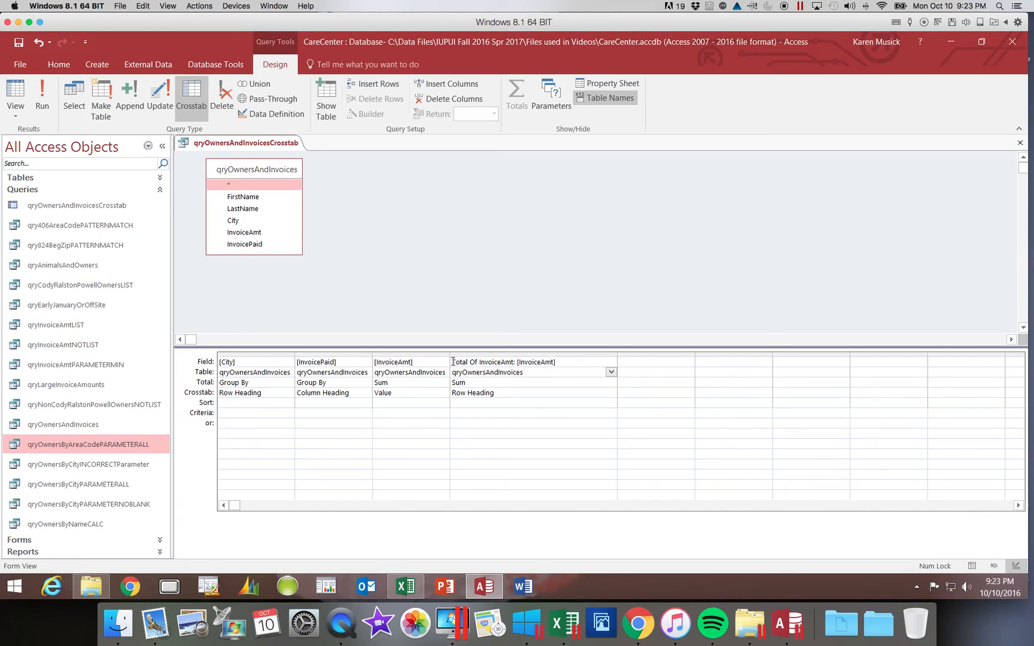
# Rename the total field to Total Invoice Amount and fit its column to the heading in the query's datasheet.
pyautogui.click(453, 363)
pyautogui.moveTo(471, 362); pyautogui.dragTo(513, 363)
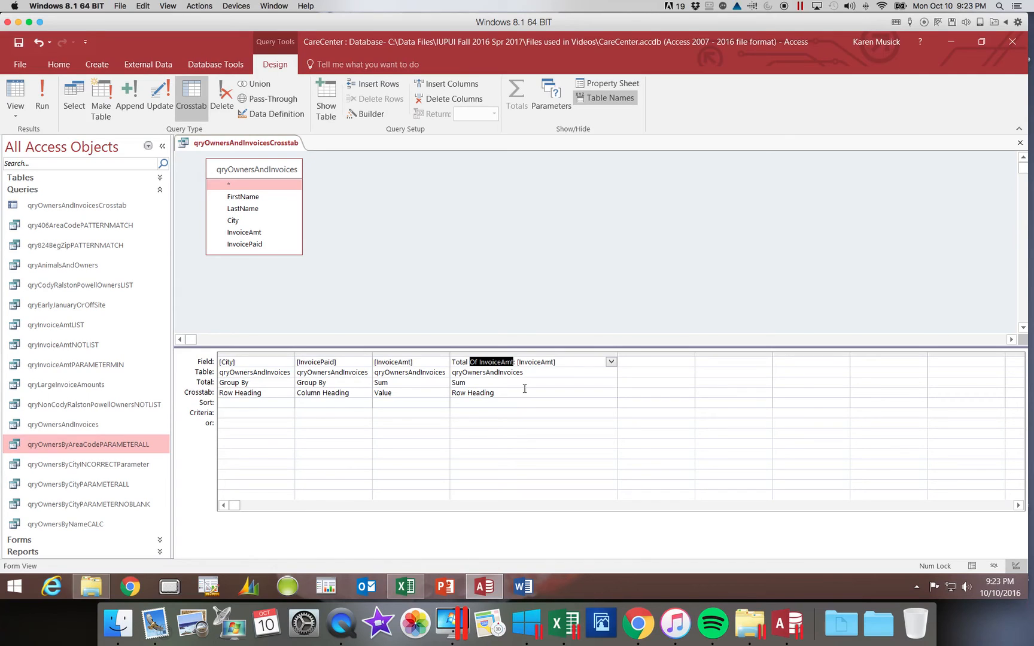
pyautogui.write('Invoice ')
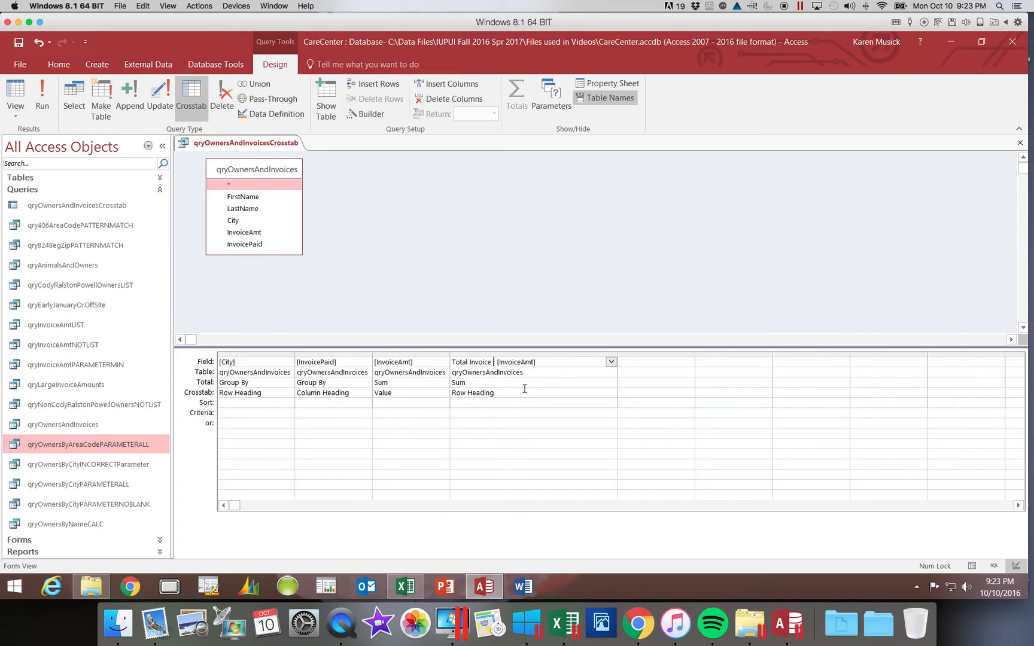
pyautogui.write('Amount')
pyautogui.click(43, 101)
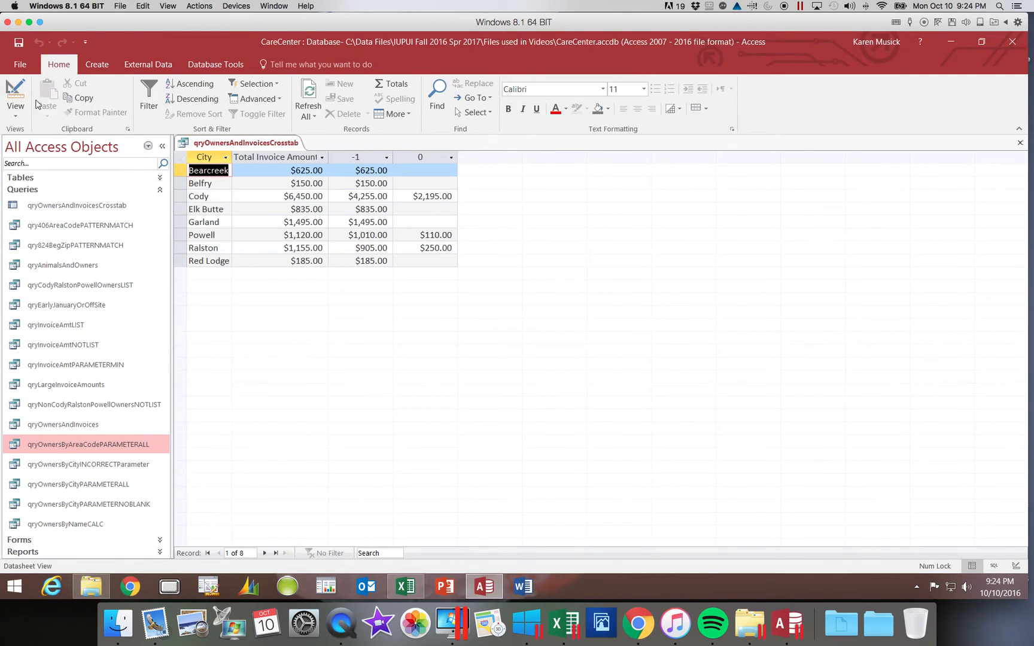
pyautogui.doubleClick(328, 157)
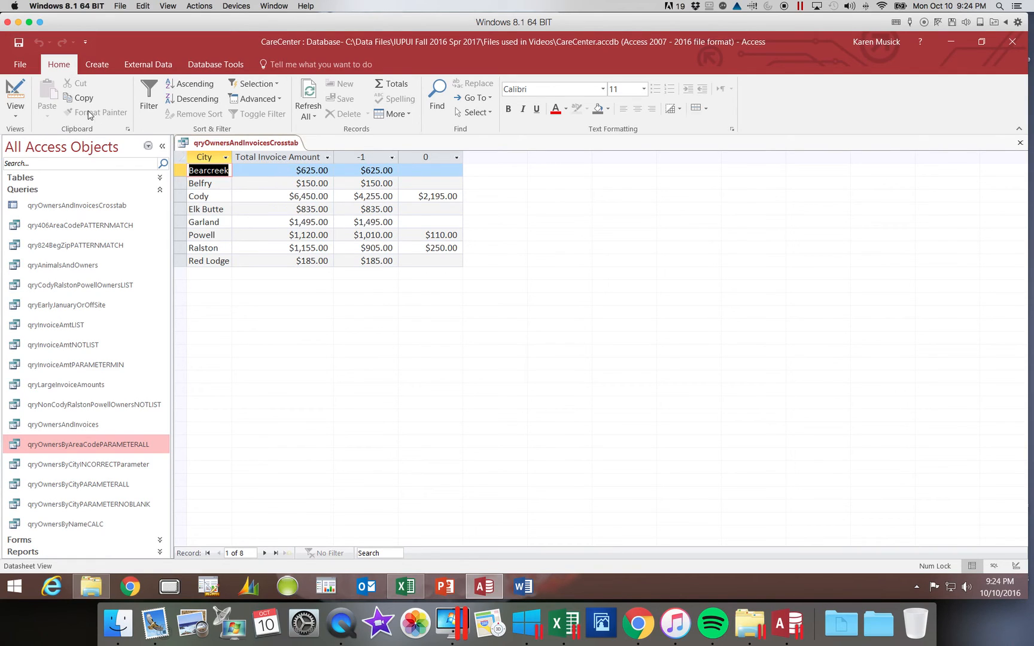
# Open the crosstab query in Design View and display the properties of the Total Invoice Amount field, including its caption.
pyautogui.click(16, 93)
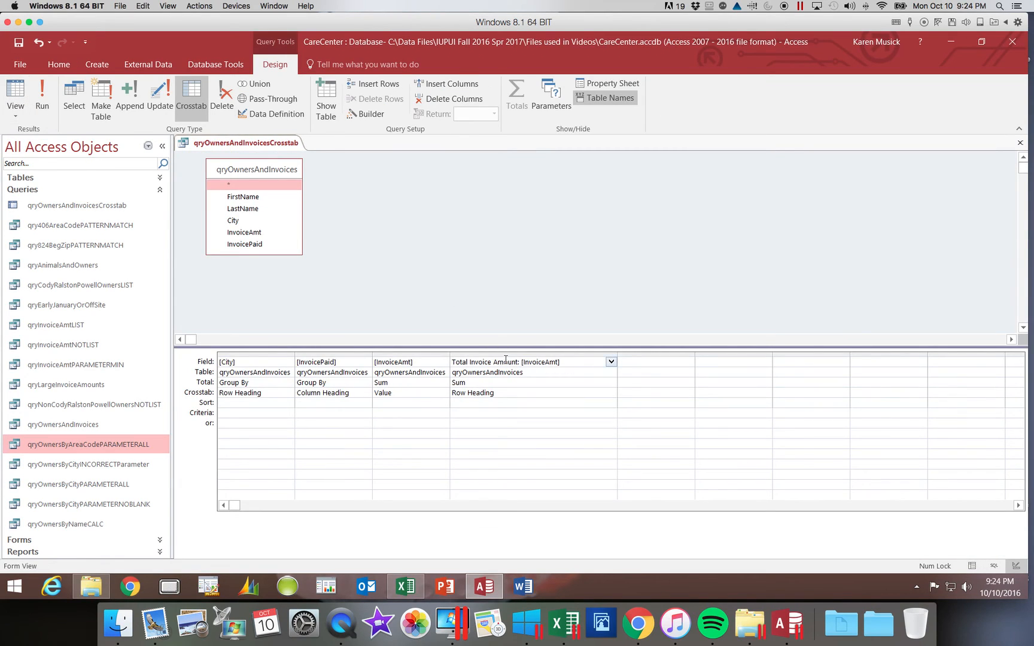
pyautogui.click(495, 362)
pyautogui.click(618, 82)
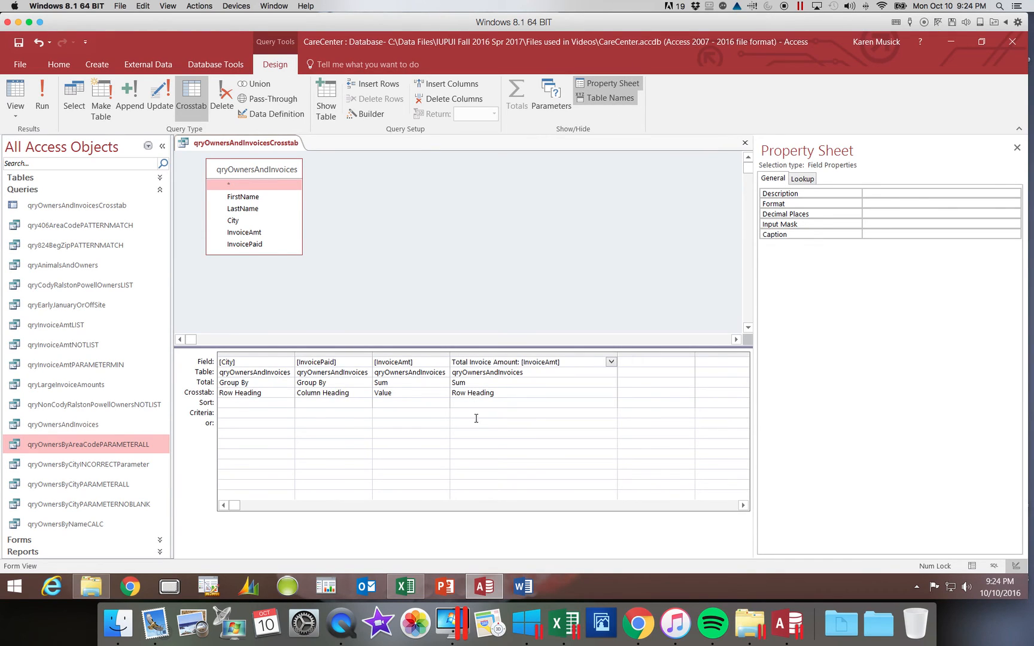
pyautogui.click(874, 235)
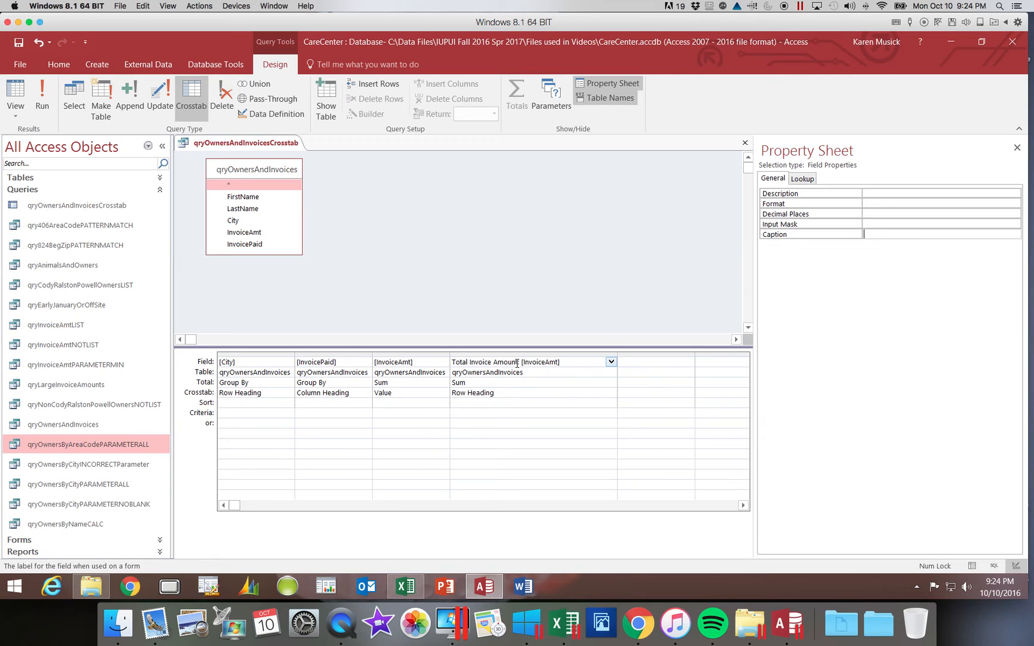
# Rename the total field in the design grid to Total of InvoiceAmt, keeping [InvoiceAmt] as its source.
pyautogui.moveTo(519, 363); pyautogui.dragTo(451, 365)
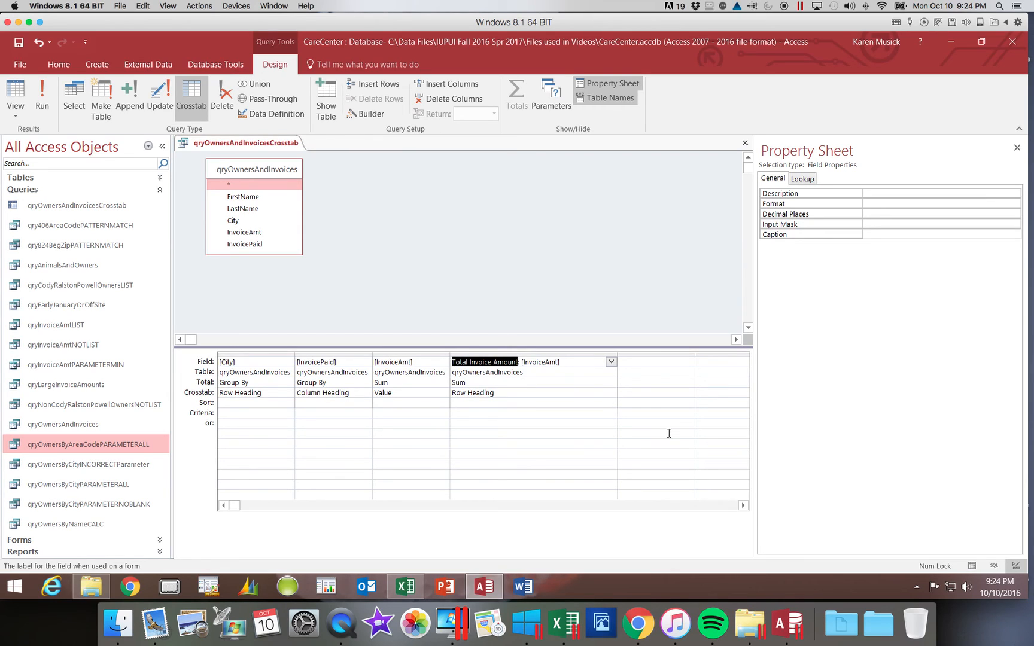
pyautogui.write('Total')
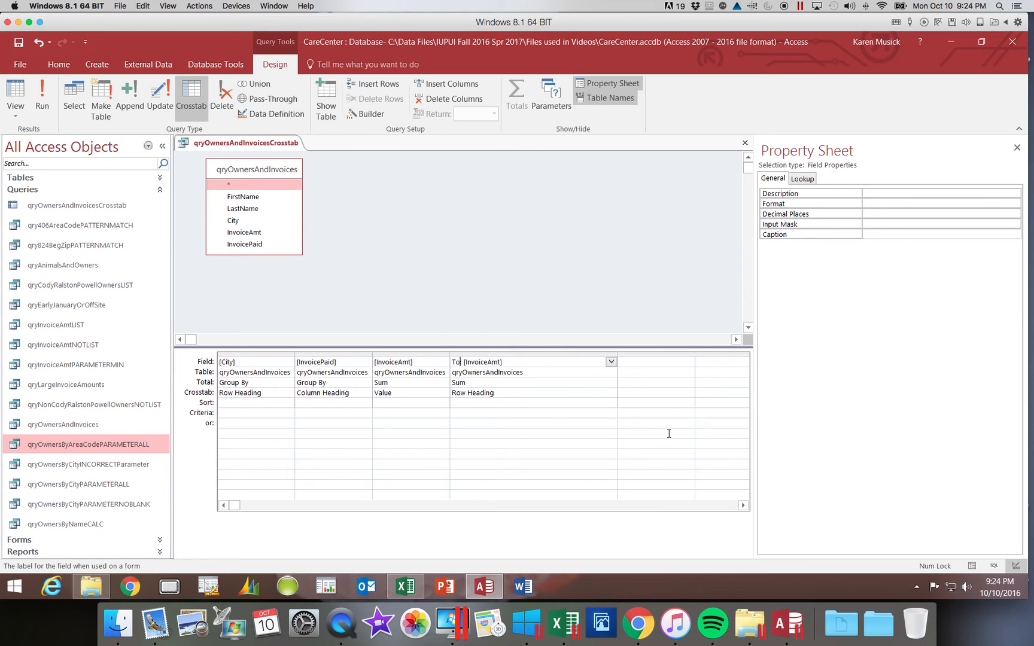
pyautogui.write(' ofInvoiceAmt')
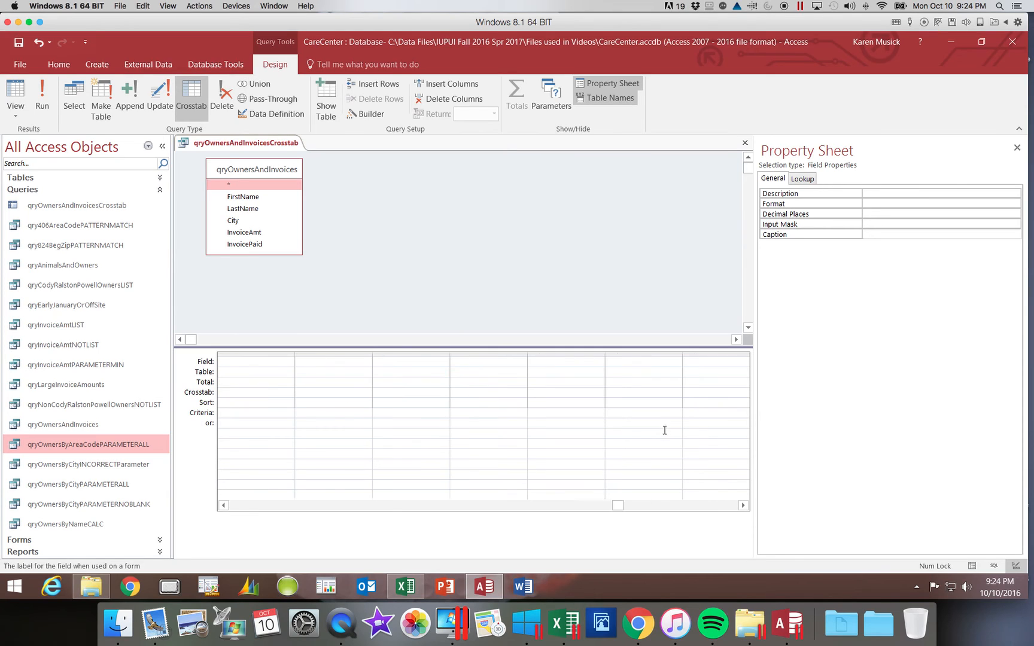
pyautogui.moveTo(730, 507); pyautogui.dragTo(159, 466)
pyautogui.click(476, 362)
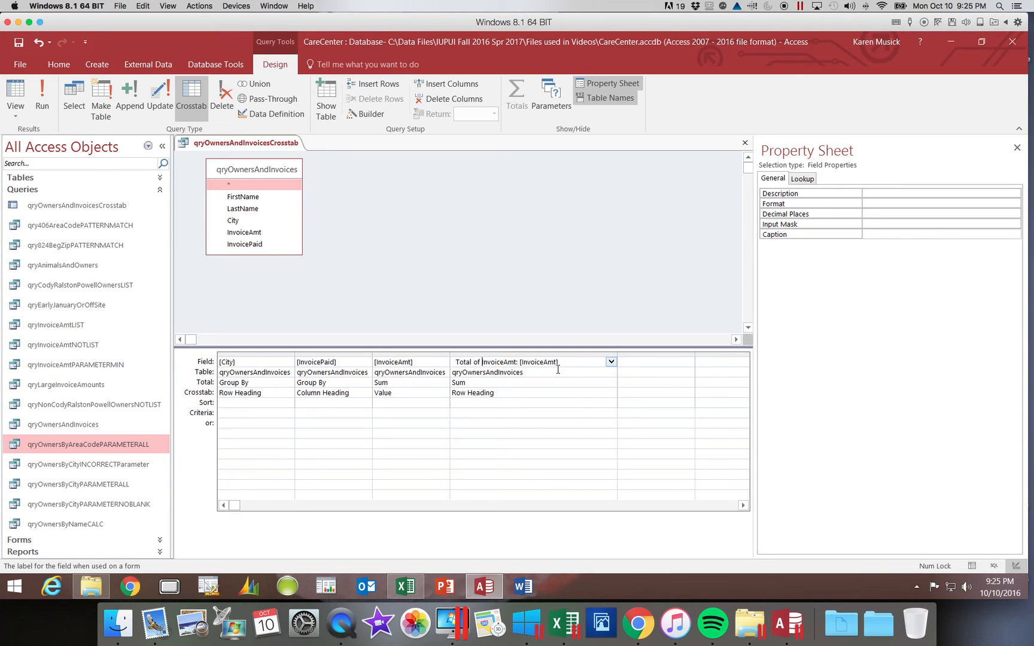
pyautogui.click(581, 404)
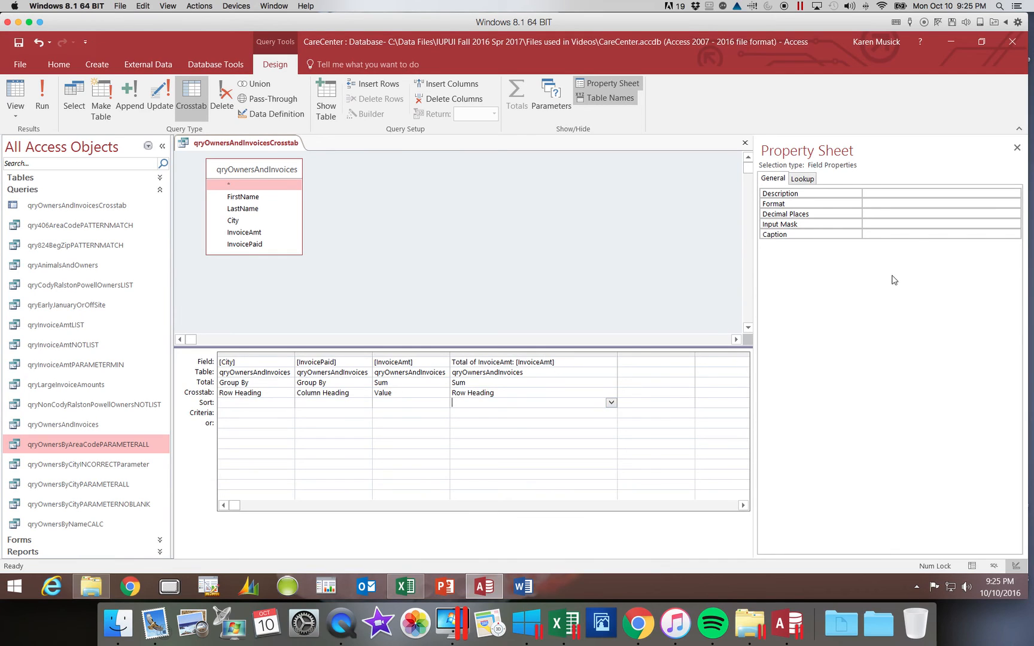
# Set the total field's caption to Sum of Invoice Amount and fit its column to the heading in the datasheet.
pyautogui.click(872, 234)
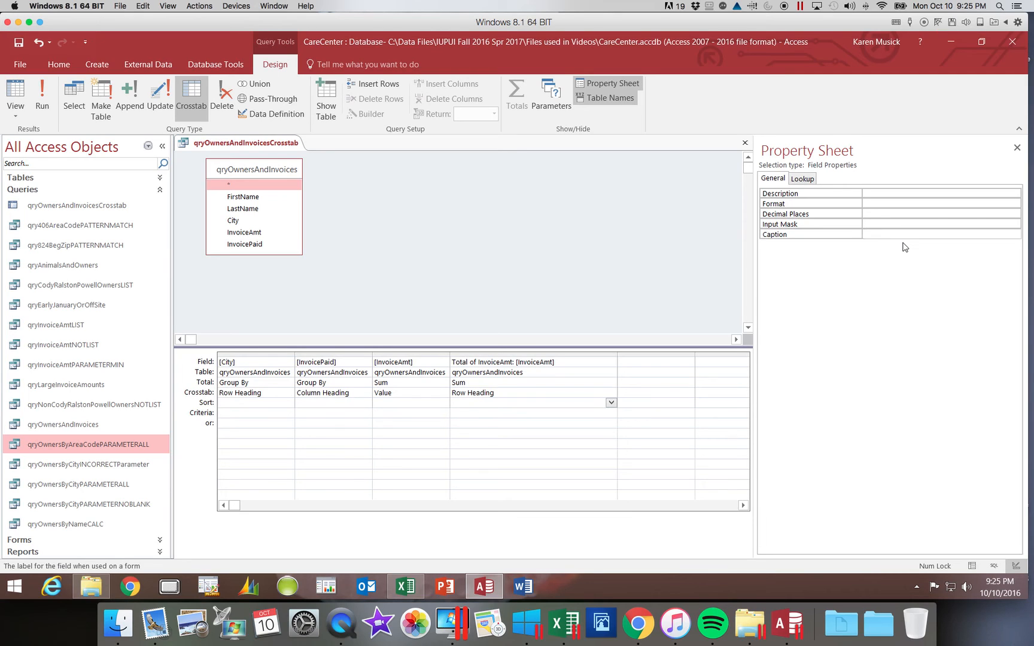
pyautogui.write('Sum of Invoice Amount')
pyautogui.click(41, 102)
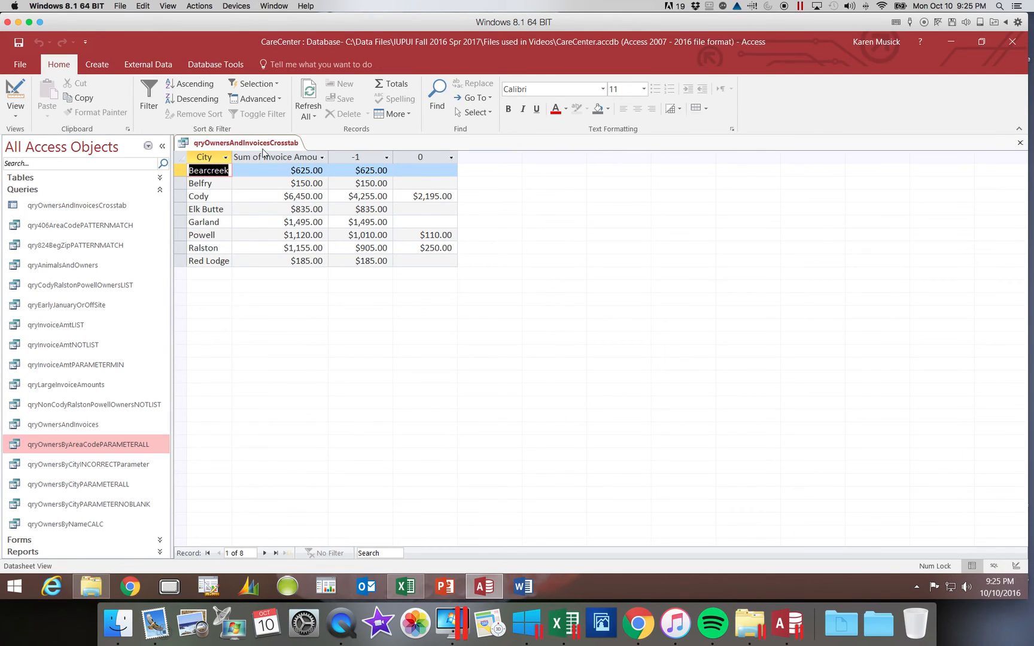
pyautogui.doubleClick(328, 157)
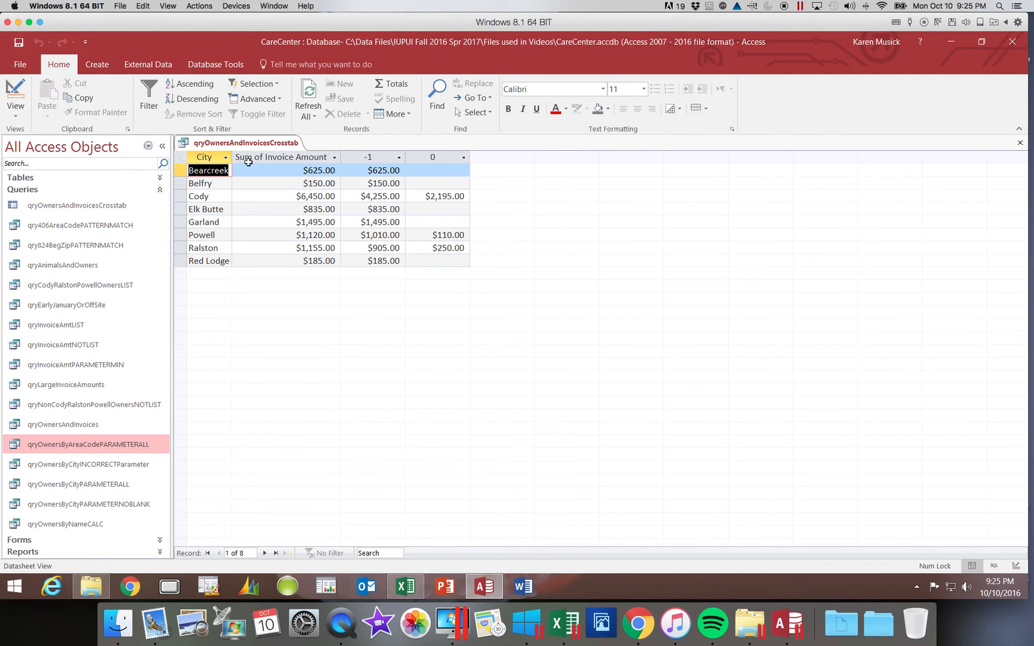
# Rename the total field in Design View to Total Invoice Amount and dismiss the Carbonite notification.
pyautogui.click(15, 90)
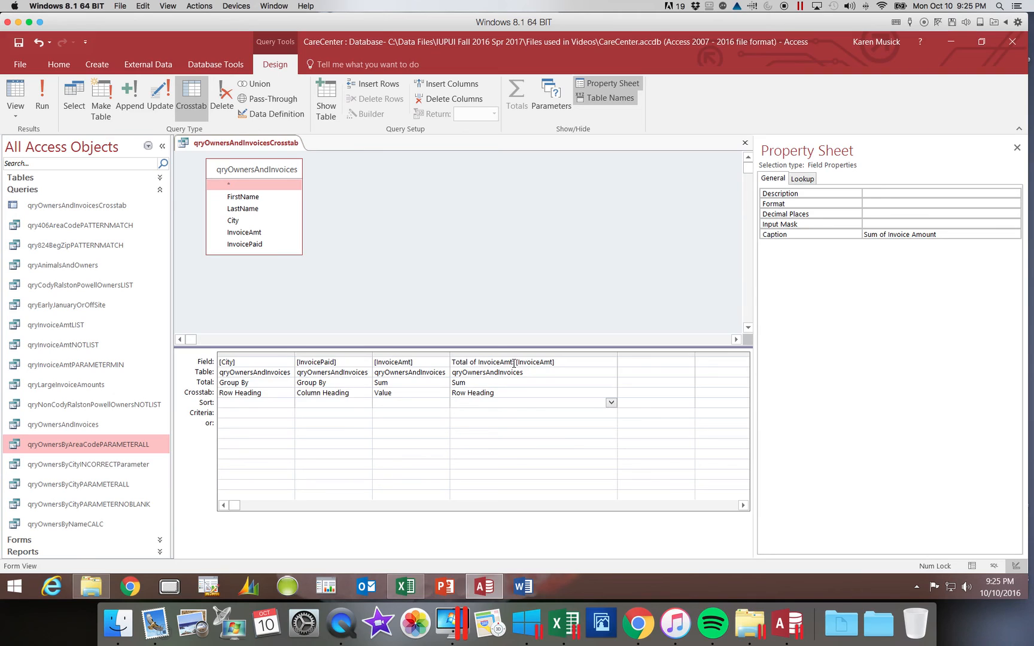
pyautogui.moveTo(513, 364); pyautogui.dragTo(448, 366)
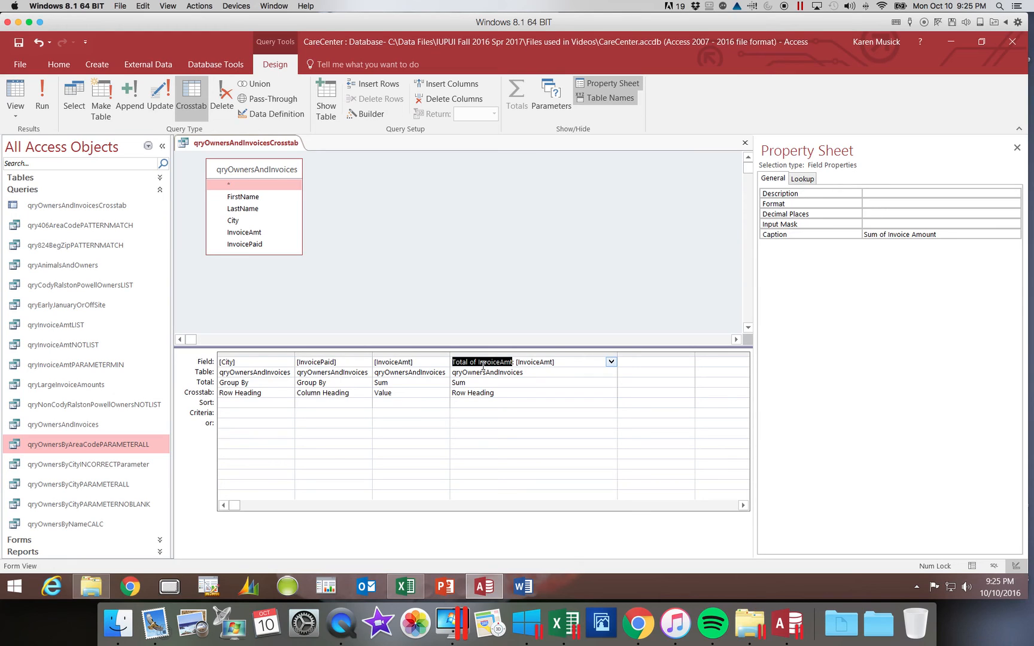
pyautogui.write('Total Invoice')
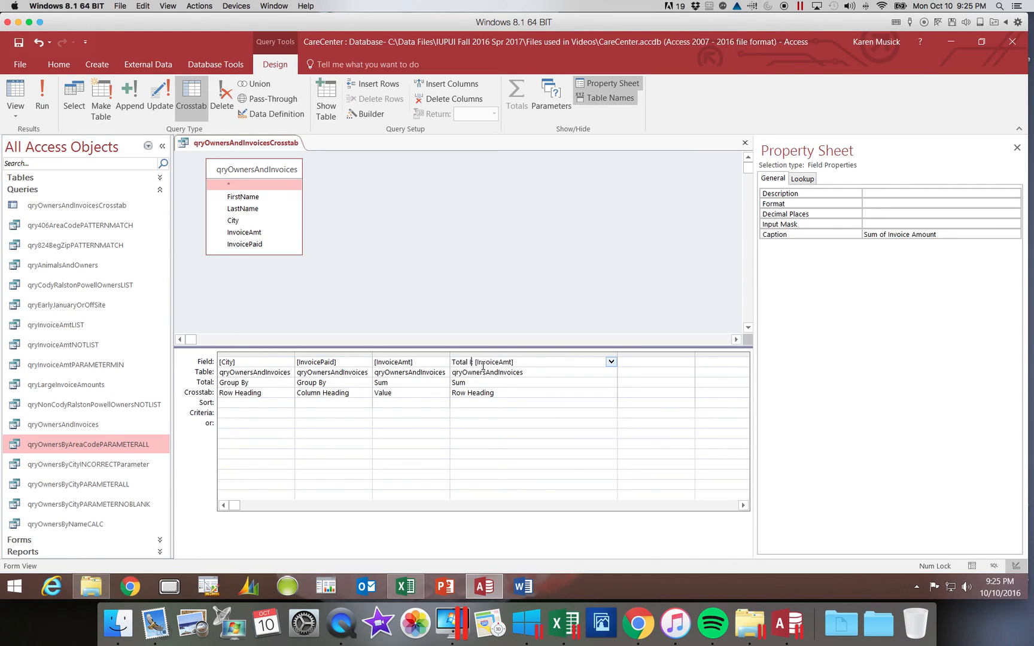
pyautogui.write(' Amount')
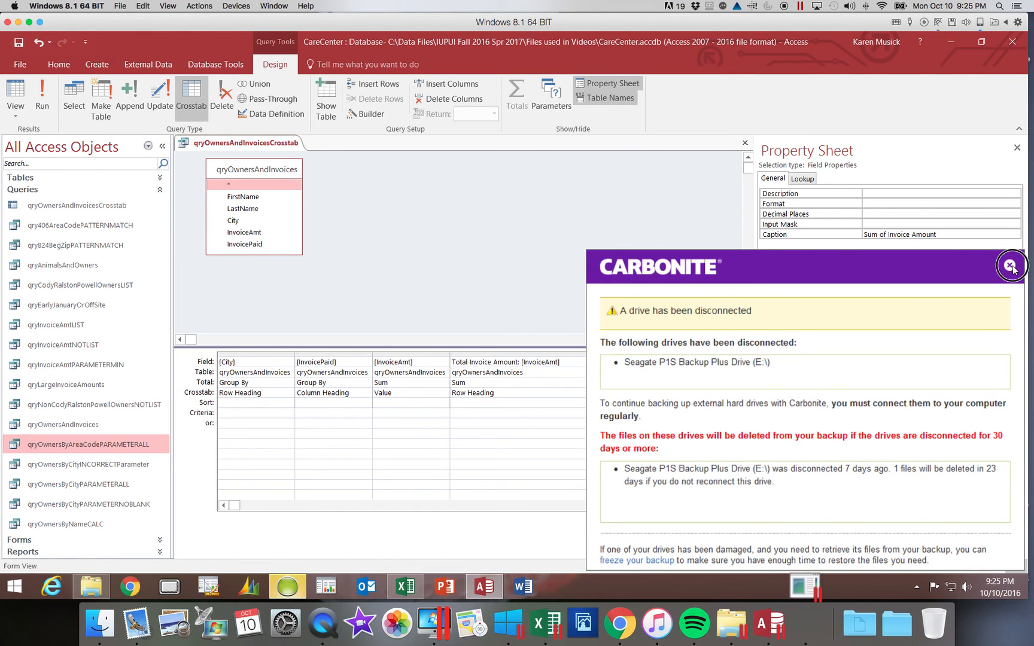
pyautogui.click(1009, 265)
# Clear the total field's caption and close the Property Sheet.
pyautogui.click(939, 234)
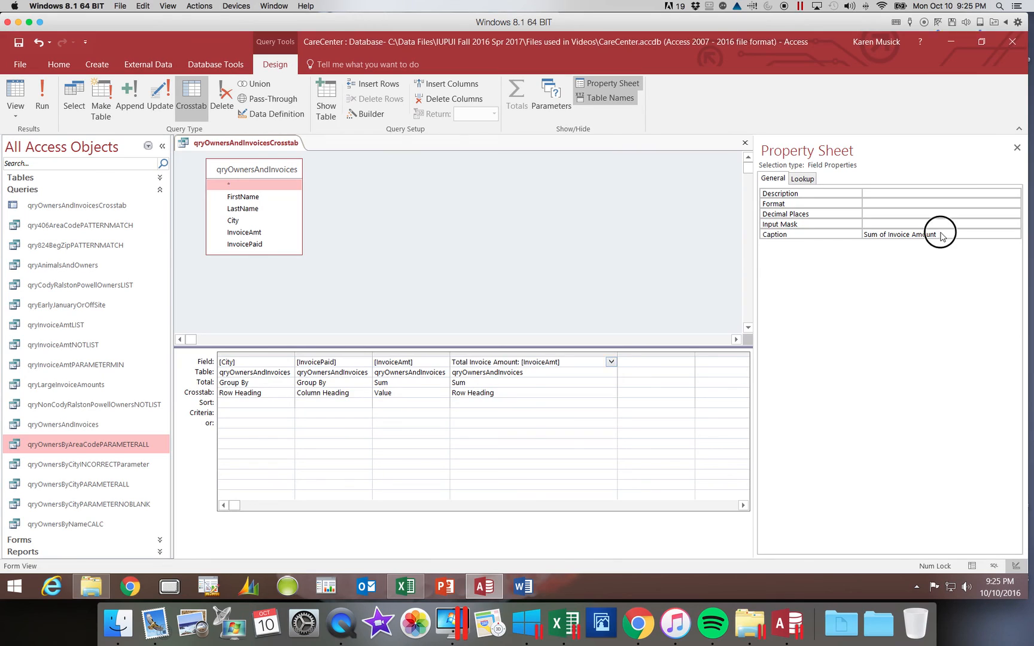
pyautogui.moveTo(945, 234); pyautogui.dragTo(854, 234)
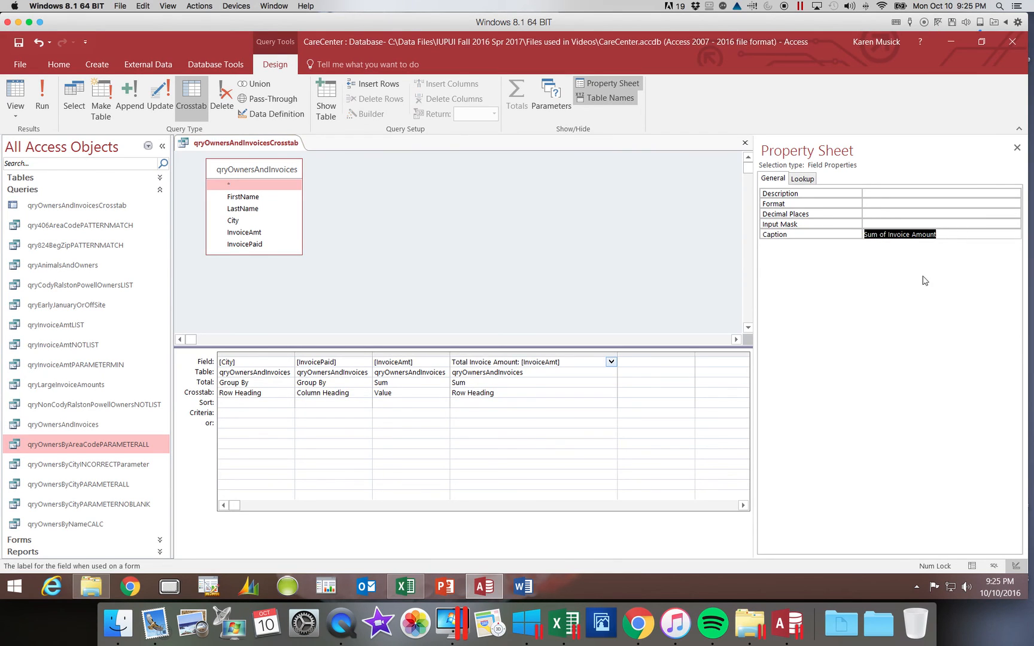
pyautogui.press('Delete')
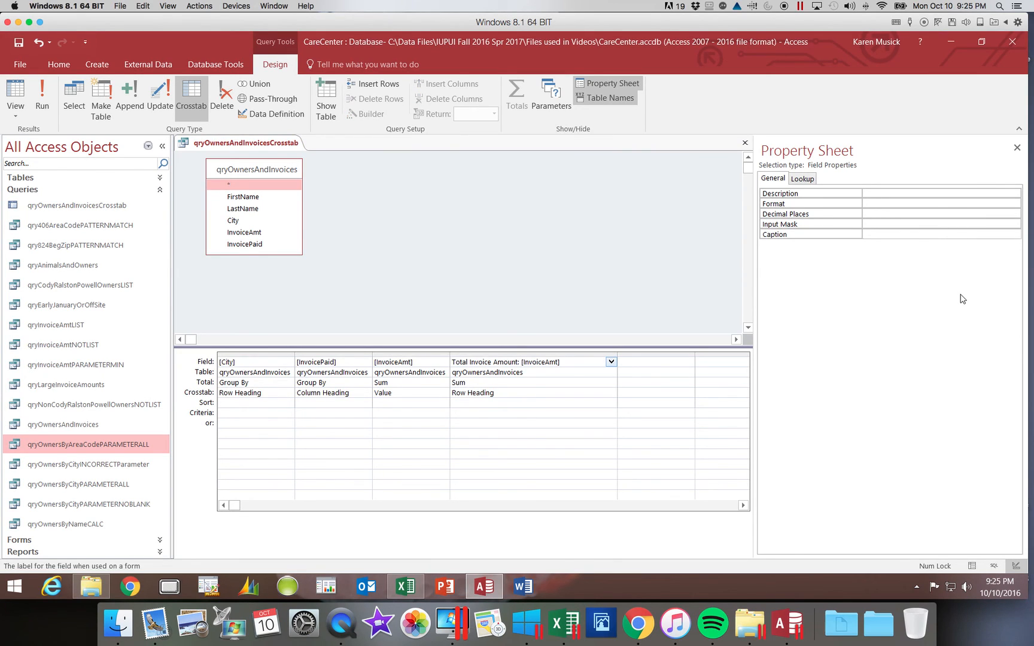
pyautogui.click(1017, 148)
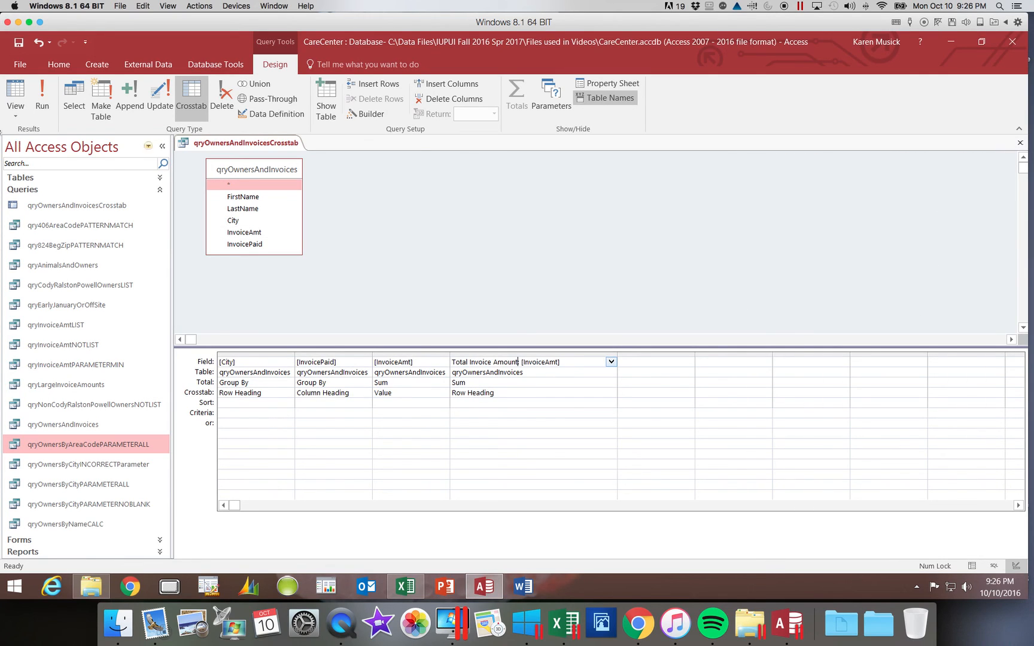
# Display the crosstab query's datasheet and save the query.
pyautogui.click(43, 96)
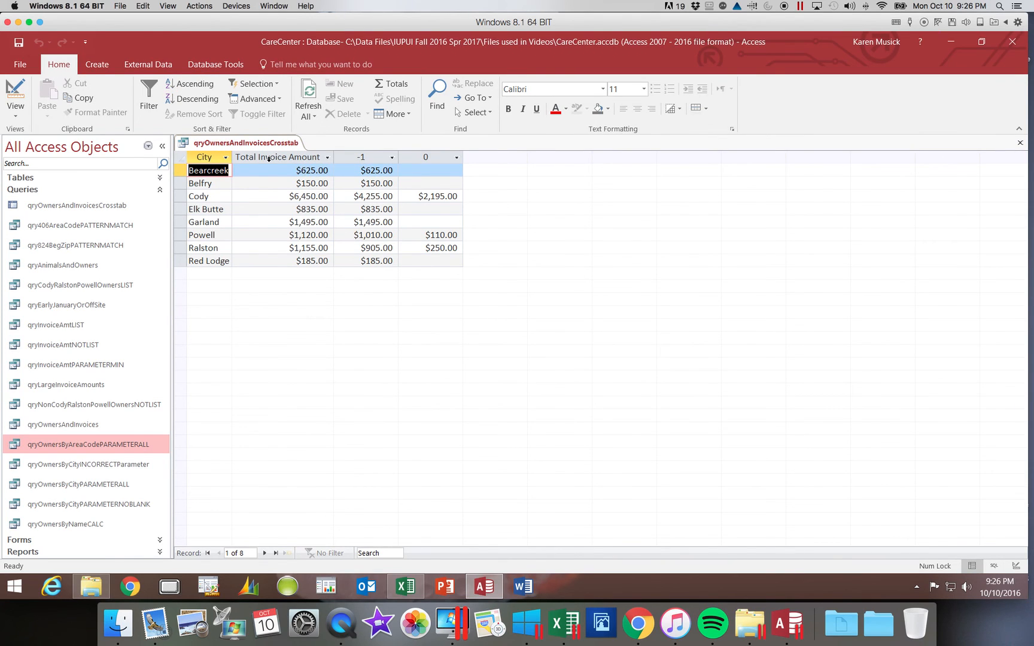
pyautogui.click(19, 43)
# In Design View, replace the InvoicePaid column heading field with IIF(InvoicePaid,"Paid","Unpaid") and widen its grid column to show the full expression.
pyautogui.click(23, 113)
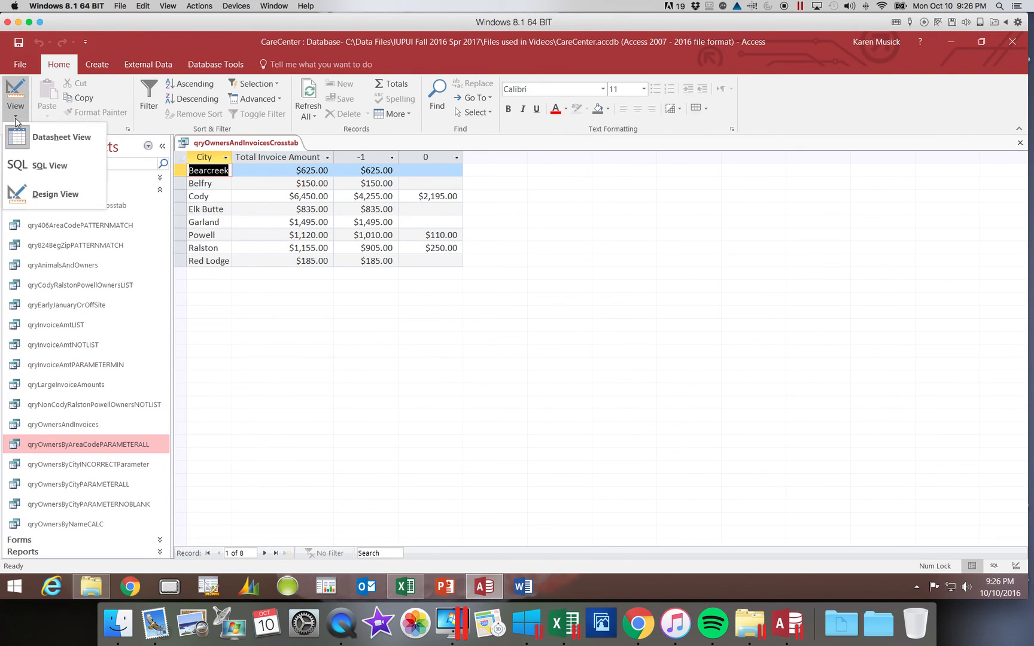
pyautogui.click(21, 193)
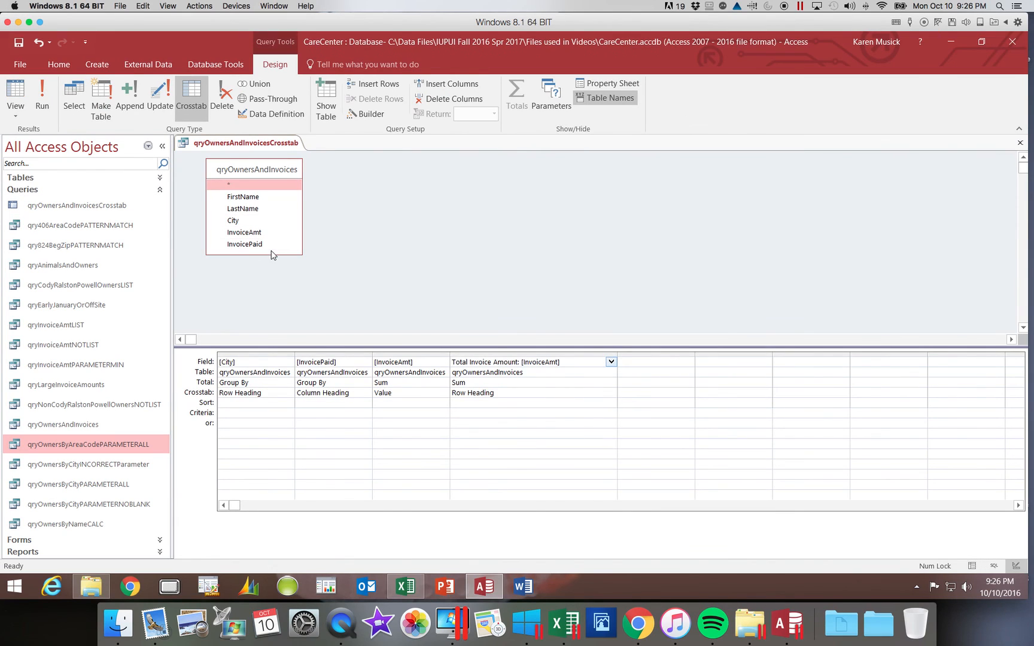
pyautogui.click(298, 361)
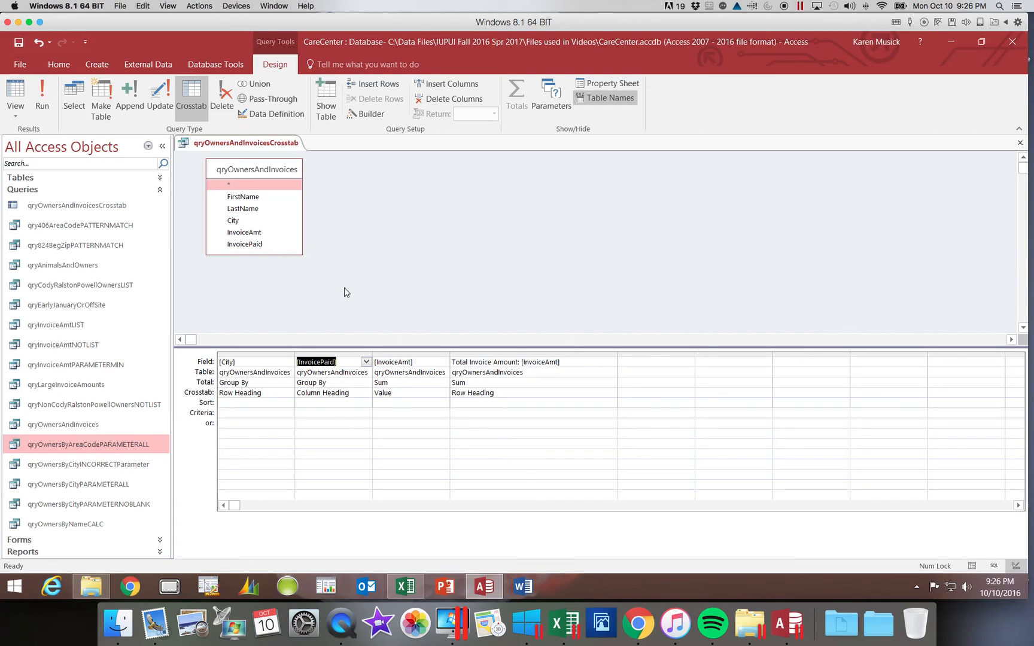
pyautogui.click(342, 363)
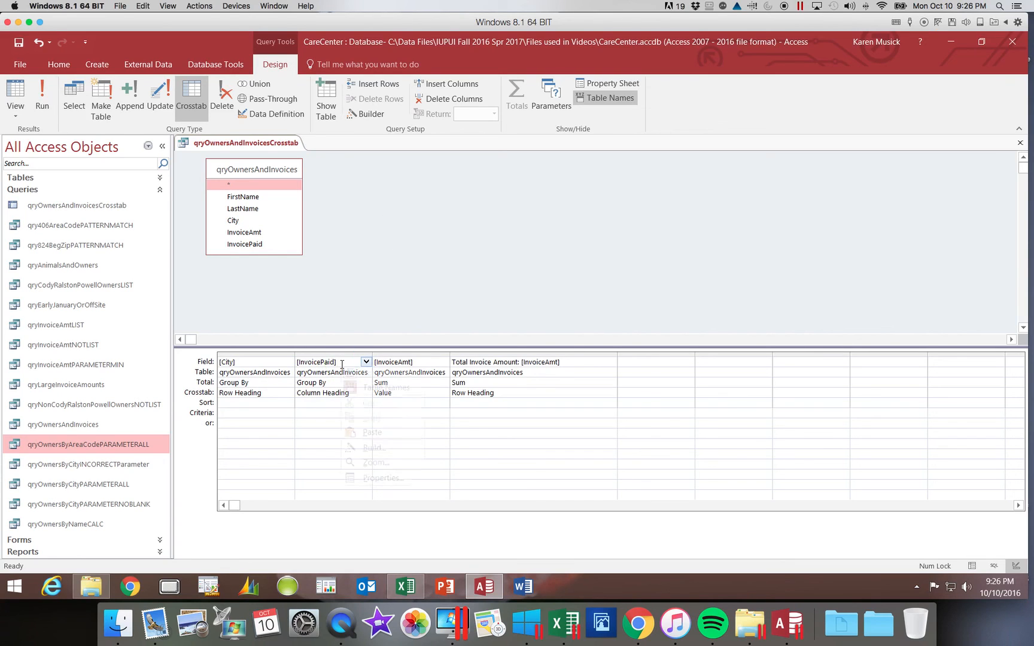
pyautogui.rightClick(343, 363)
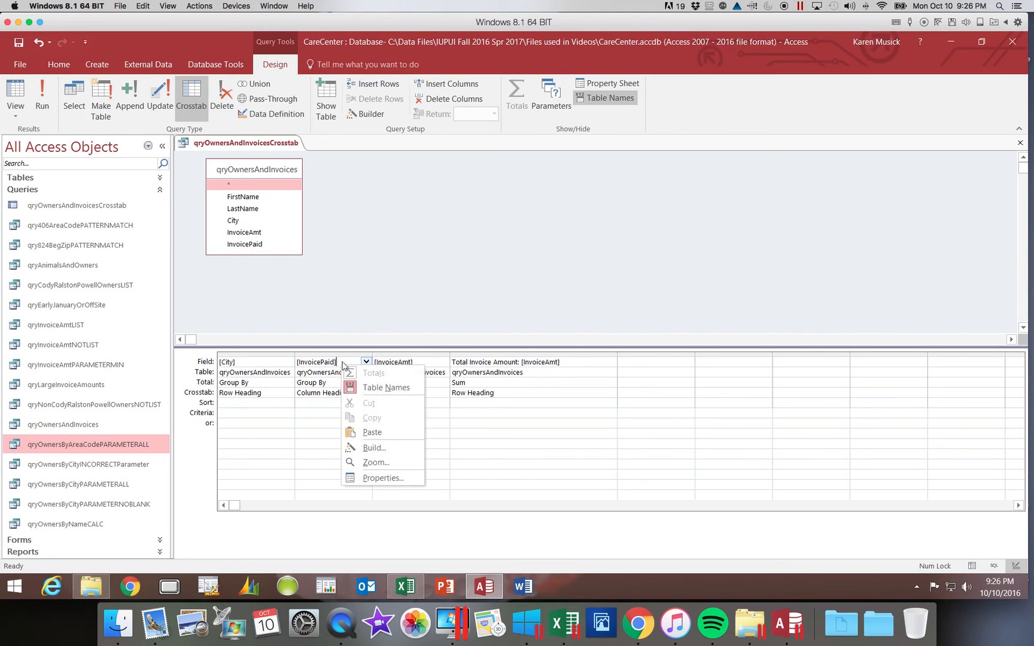
pyautogui.click(371, 464)
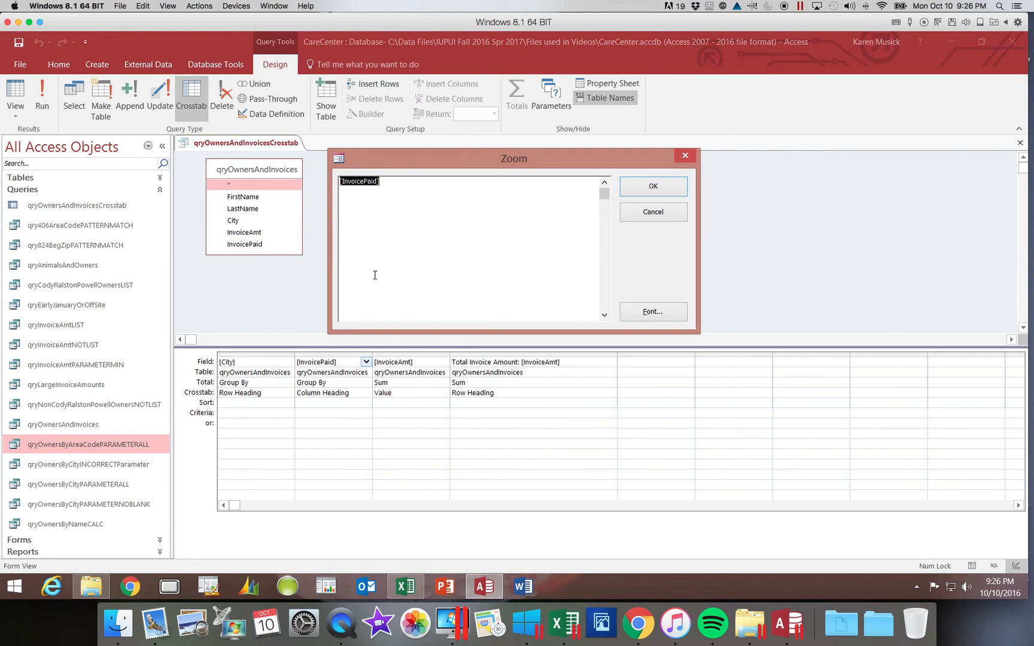
pyautogui.click(342, 182)
pyautogui.moveTo(392, 181); pyautogui.dragTo(316, 183)
pyautogui.write('IIF(')
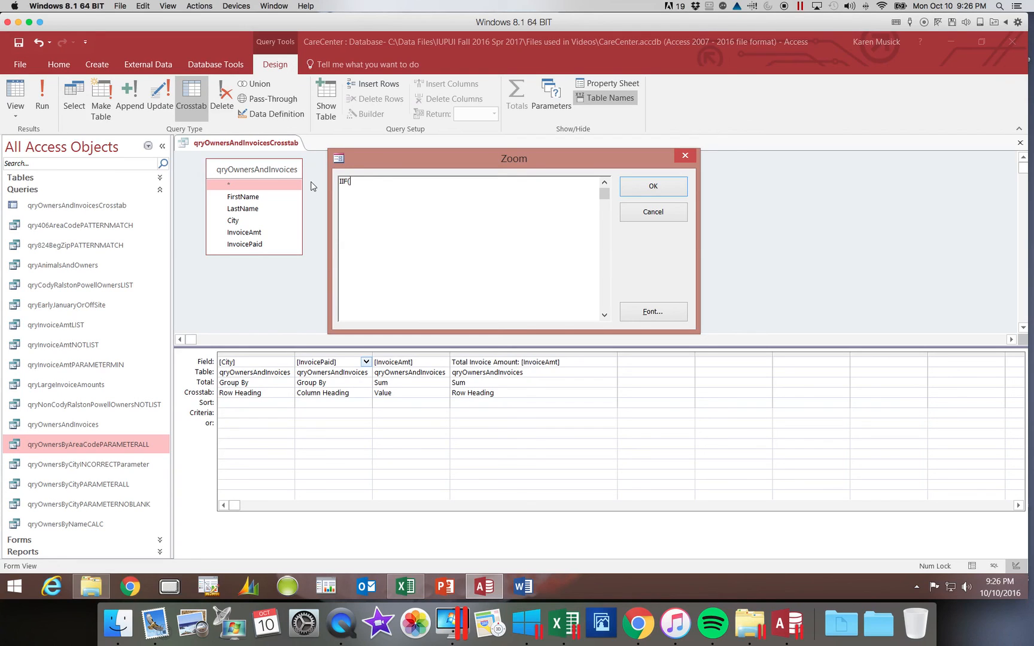
pyautogui.write('InvoicePaid,')
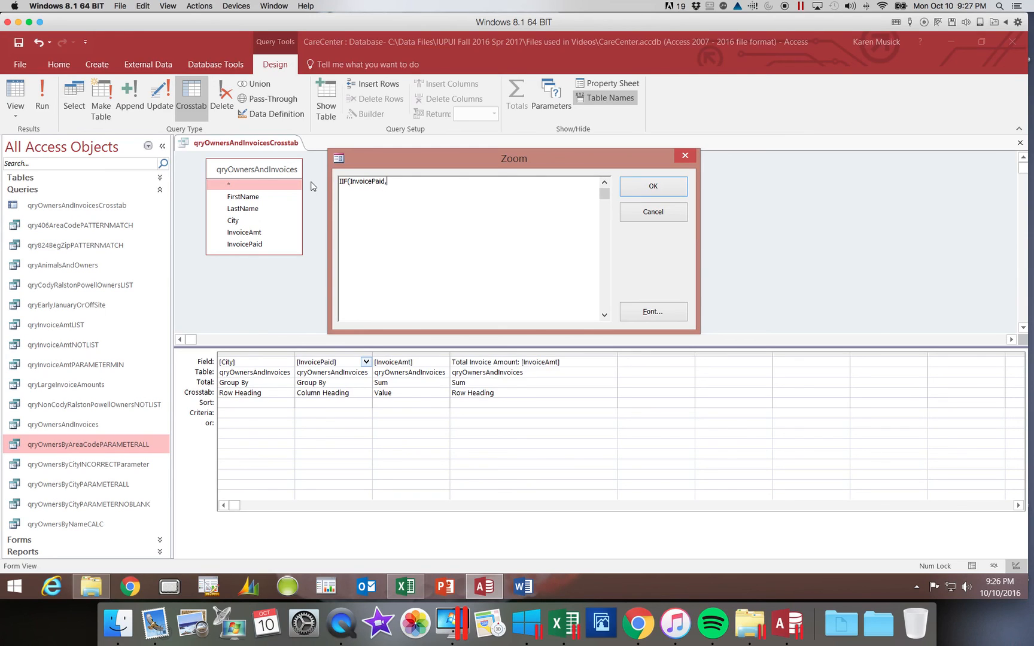
pyautogui.write('"Paid","Unpaid")')
pyautogui.click(635, 190)
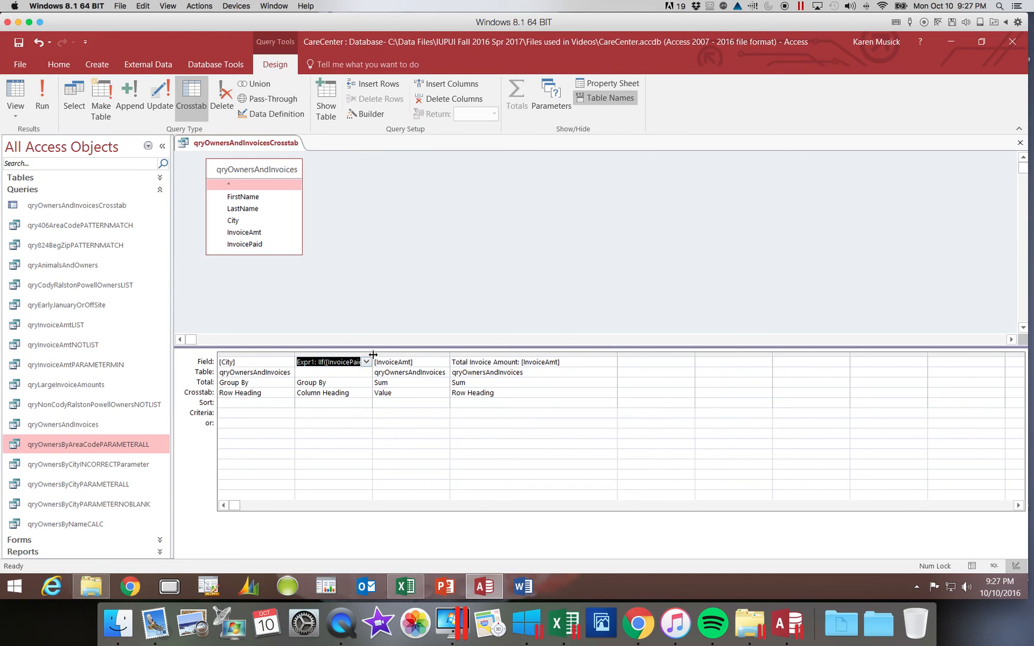
pyautogui.moveTo(372, 356); pyautogui.dragTo(404, 356)
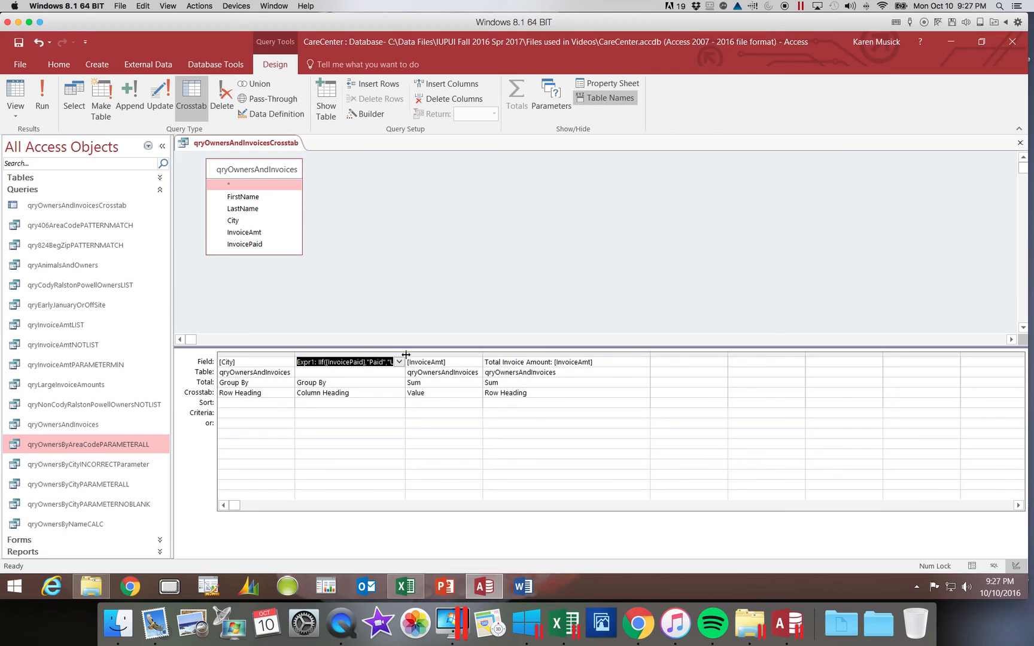
pyautogui.moveTo(405, 355); pyautogui.dragTo(459, 357)
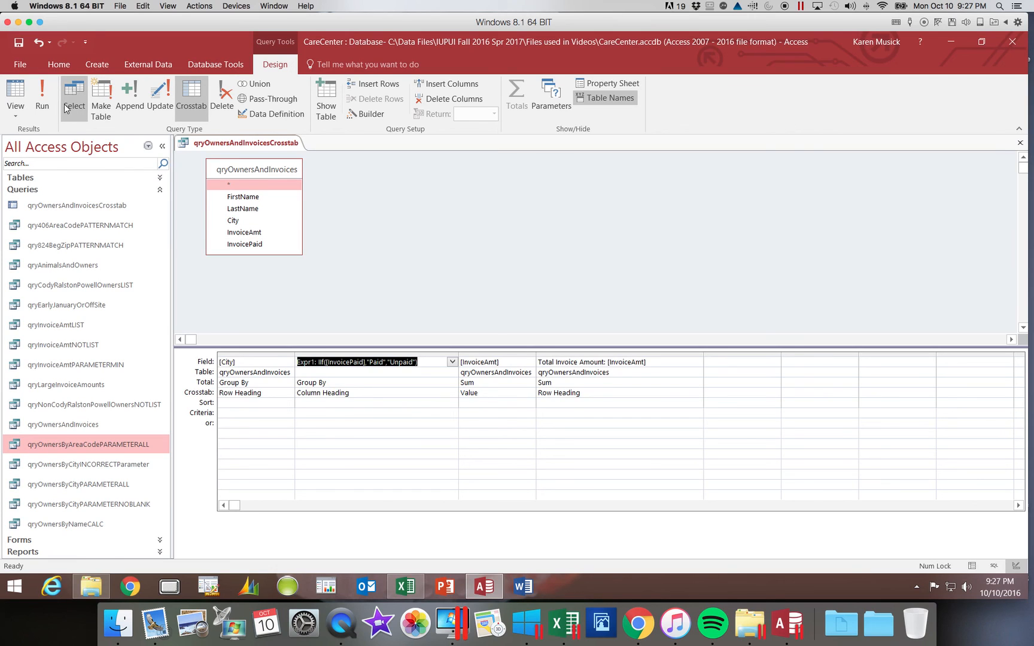
# Run the crosstab query to check its column headings and close it.
pyautogui.click(49, 98)
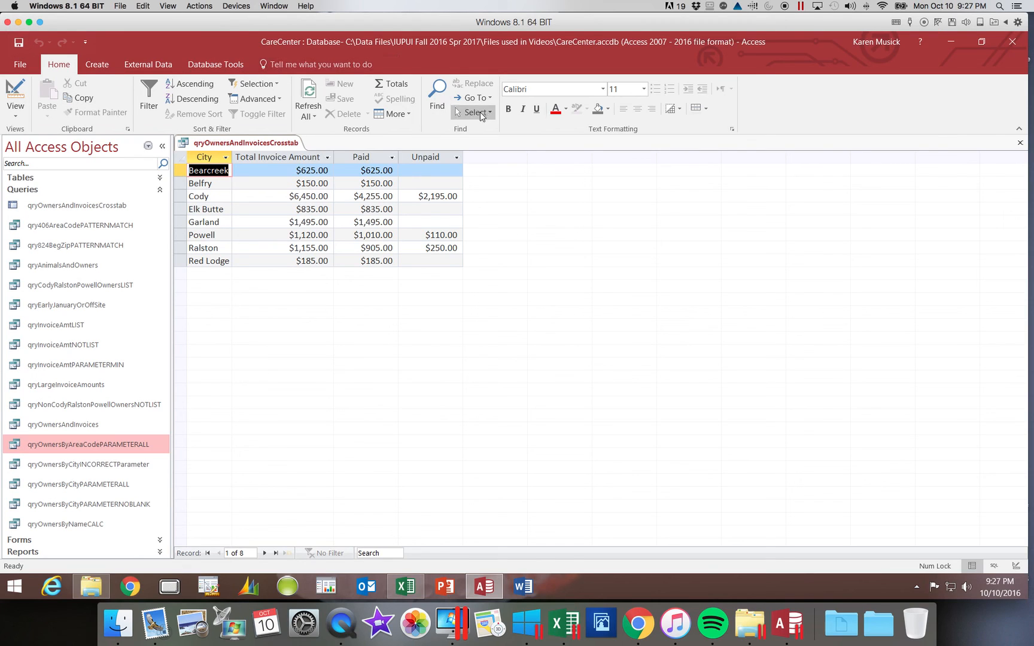
pyautogui.click(1021, 144)
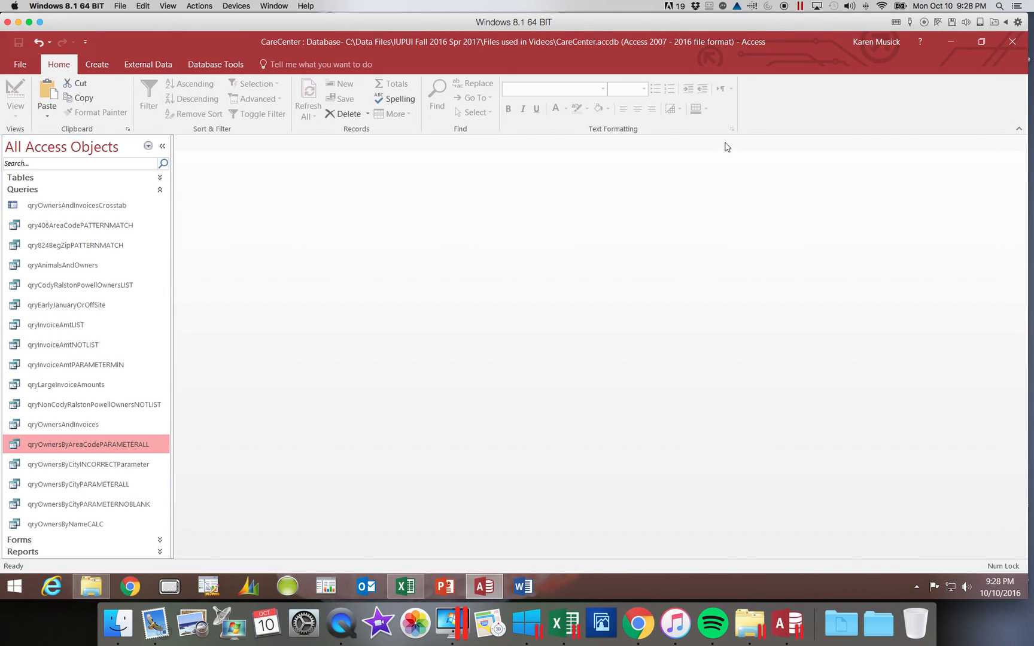